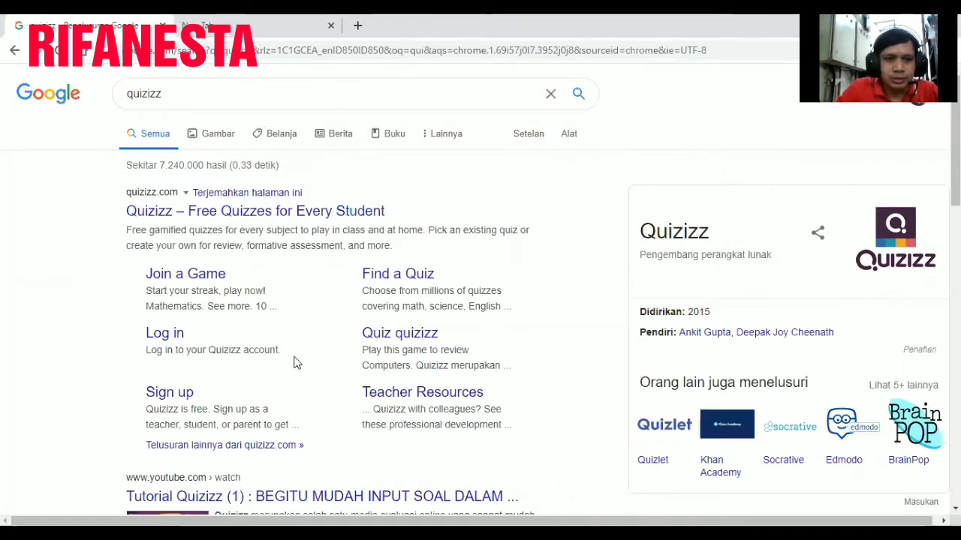
- Sign up for Quizizz with the existing Google account, registering for use at a school as a teacher
scroll(307, 372, "down", 1)
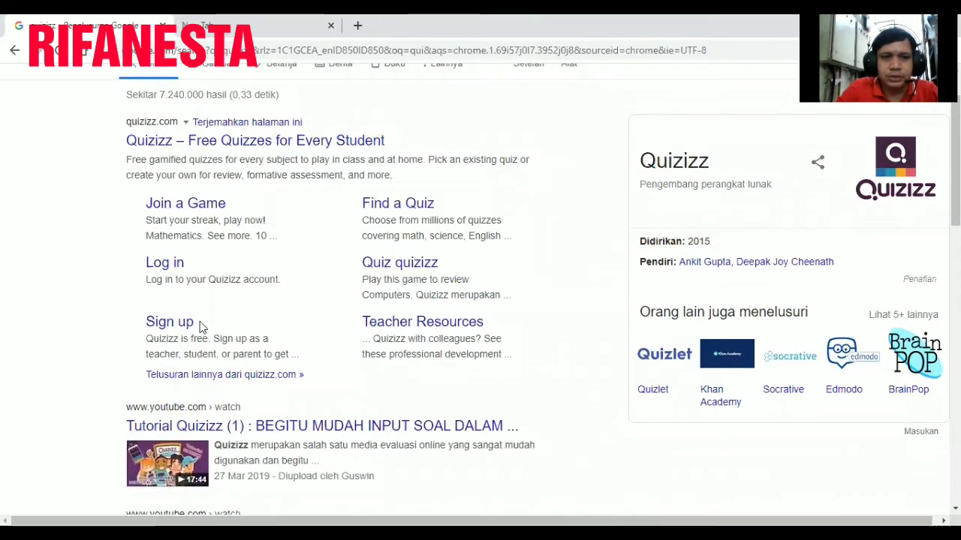
left_click(172, 324)
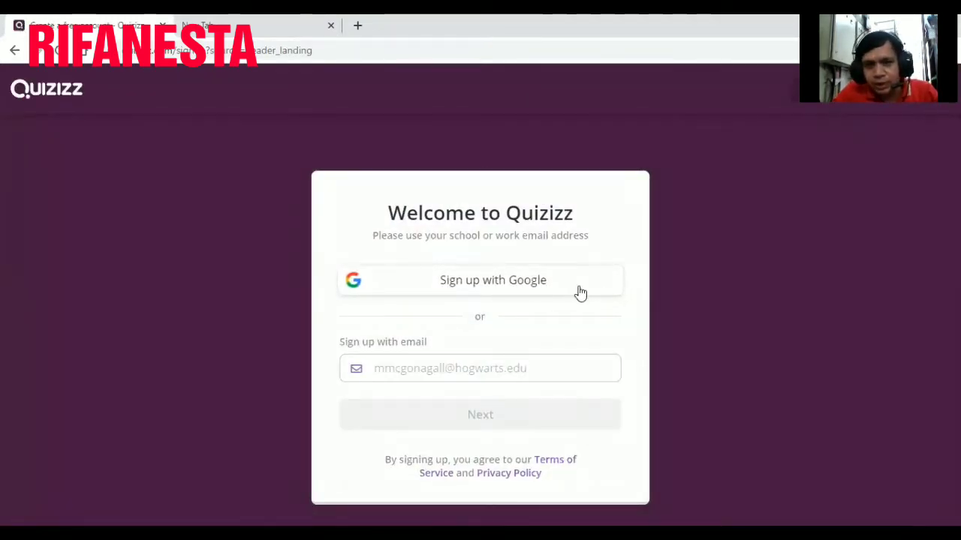
left_click(496, 291)
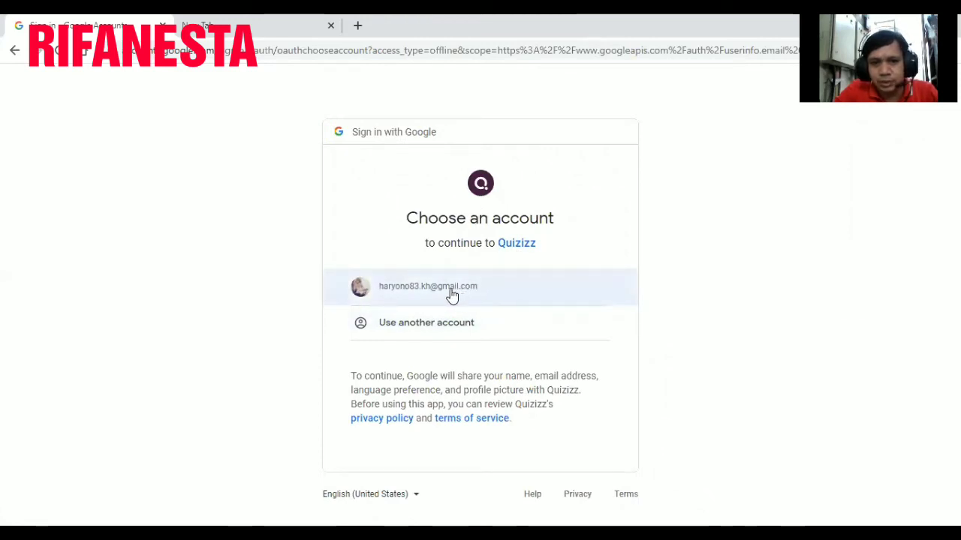
left_click(452, 294)
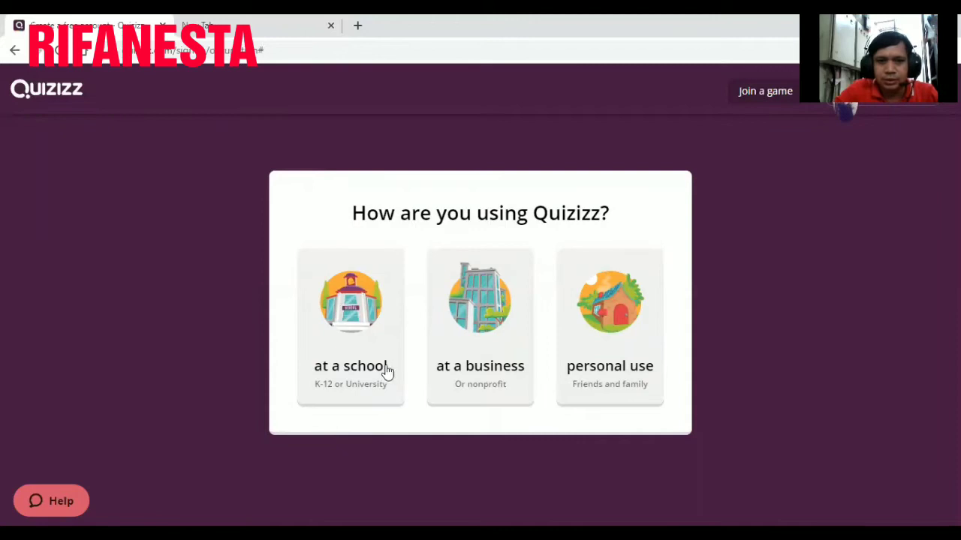
left_click(353, 328)
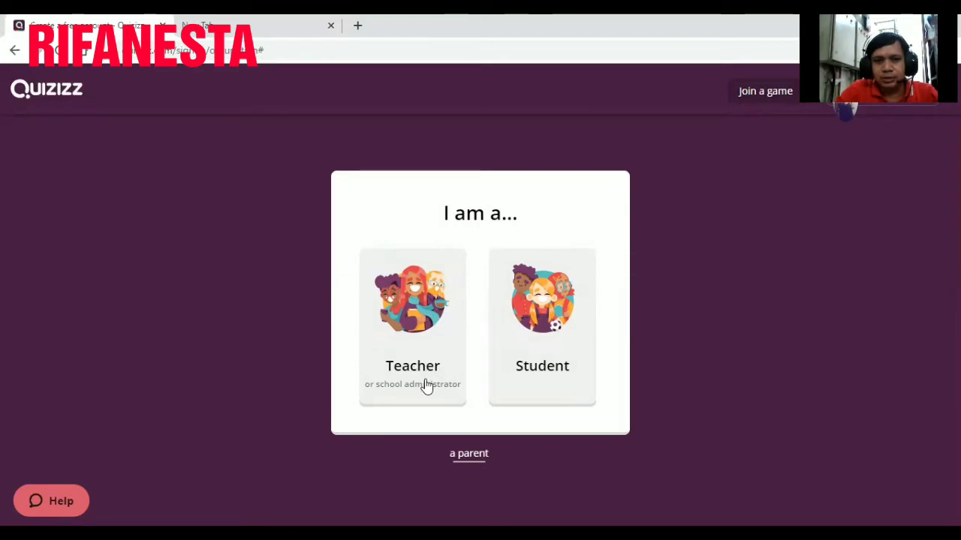
left_click(411, 323)
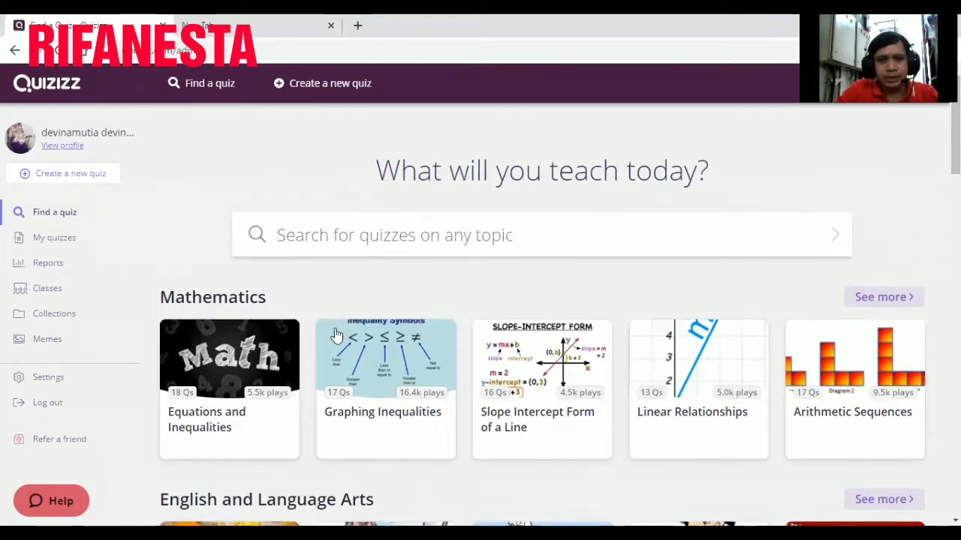
- Browse the featured quizzes by subject, from Mathematics down to Health and Physical Education
scroll(334, 339, "down", 2)
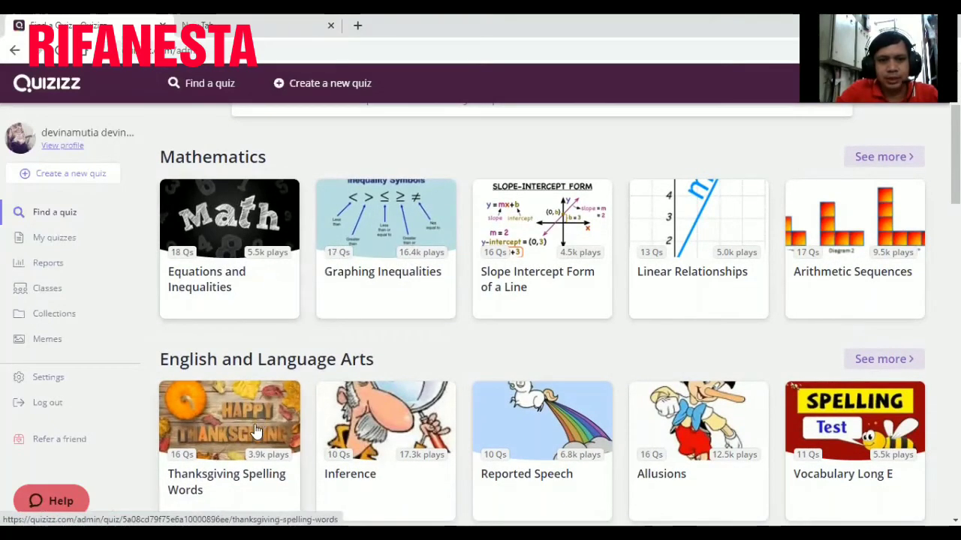
scroll(262, 429, "down", 2)
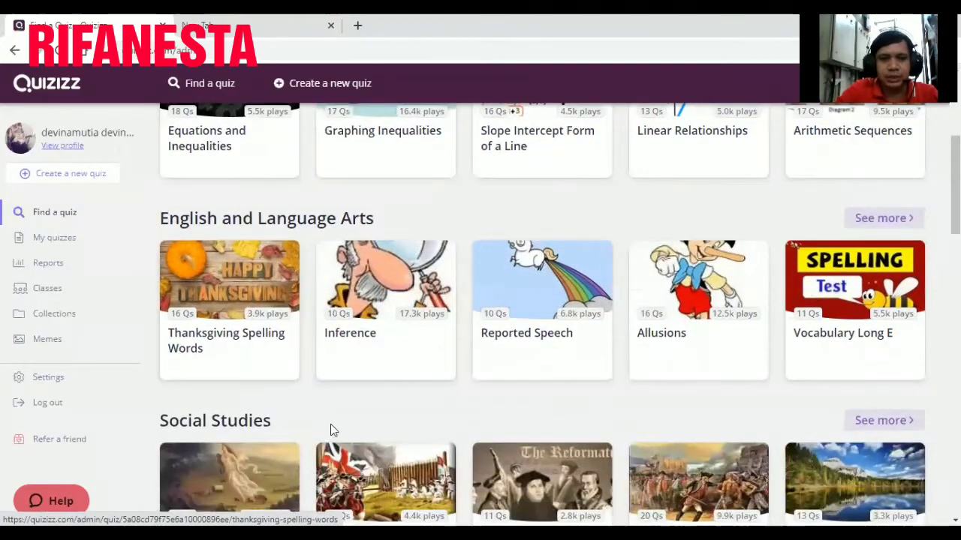
scroll(275, 485, "down", 3)
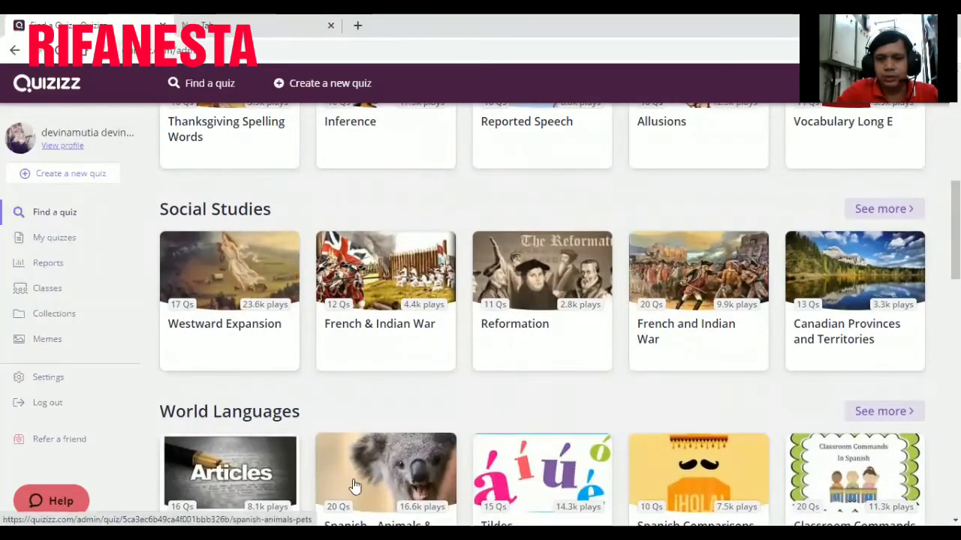
scroll(326, 458, "down", 5)
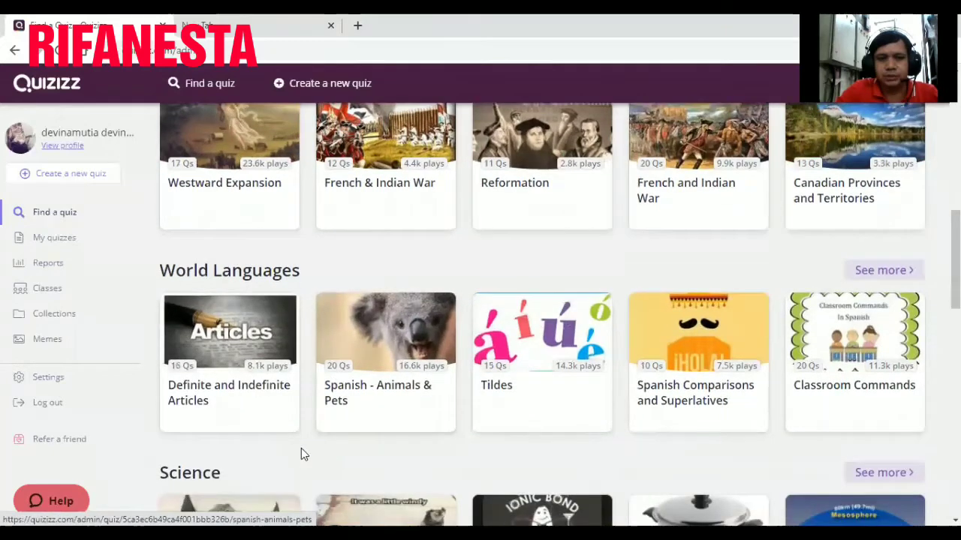
scroll(338, 439, "down", 2)
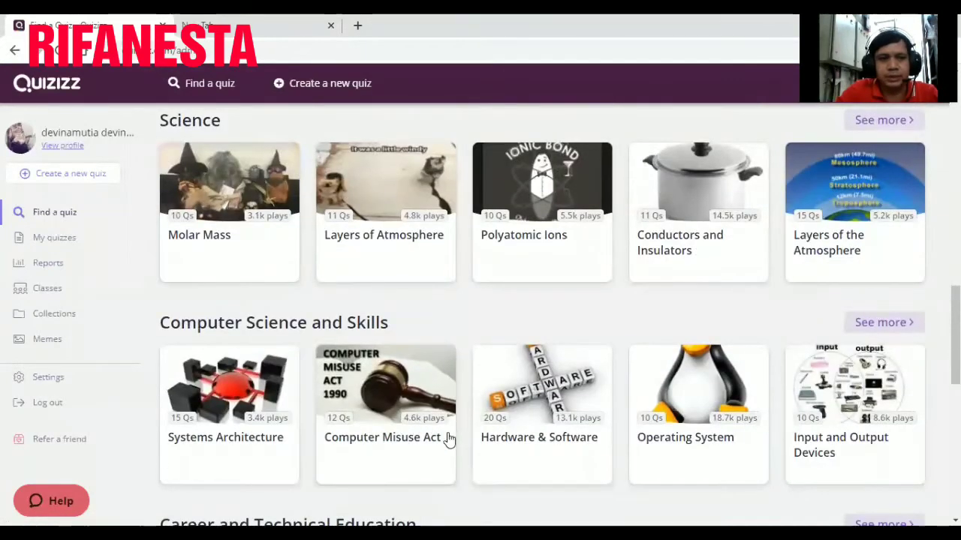
scroll(439, 443, "down", 1)
scroll(407, 449, "down", 1)
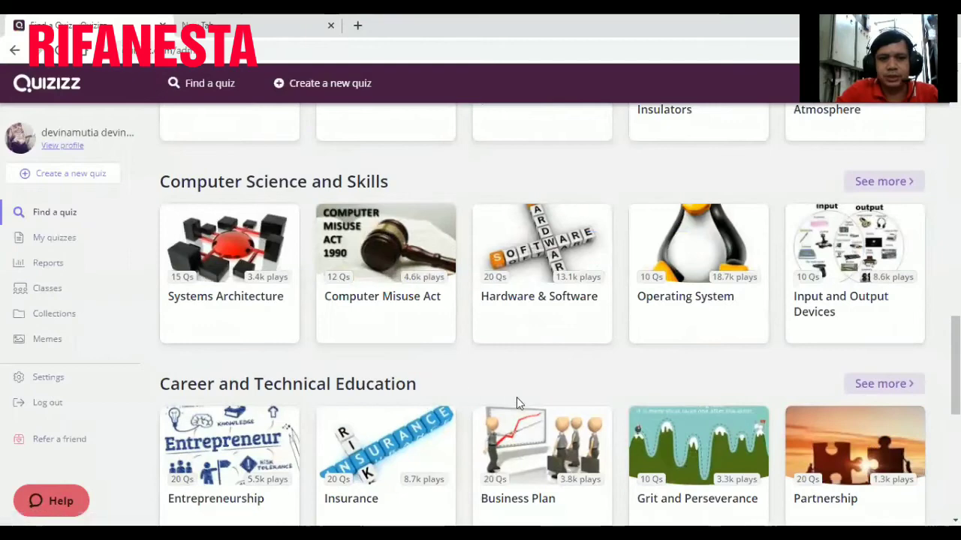
scroll(432, 421, "down", 2)
scroll(430, 421, "down", 4)
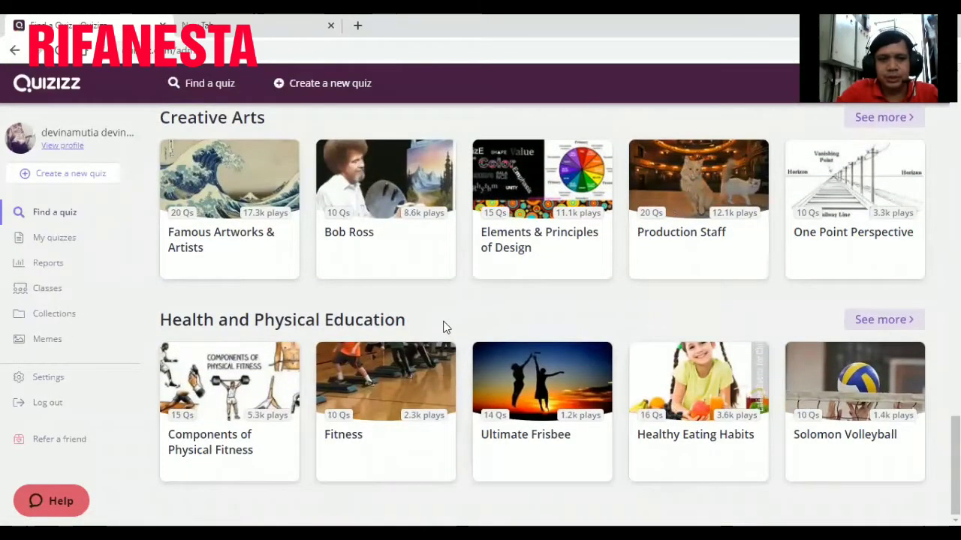
scroll(447, 319, "up", 4)
scroll(450, 313, "up", 8)
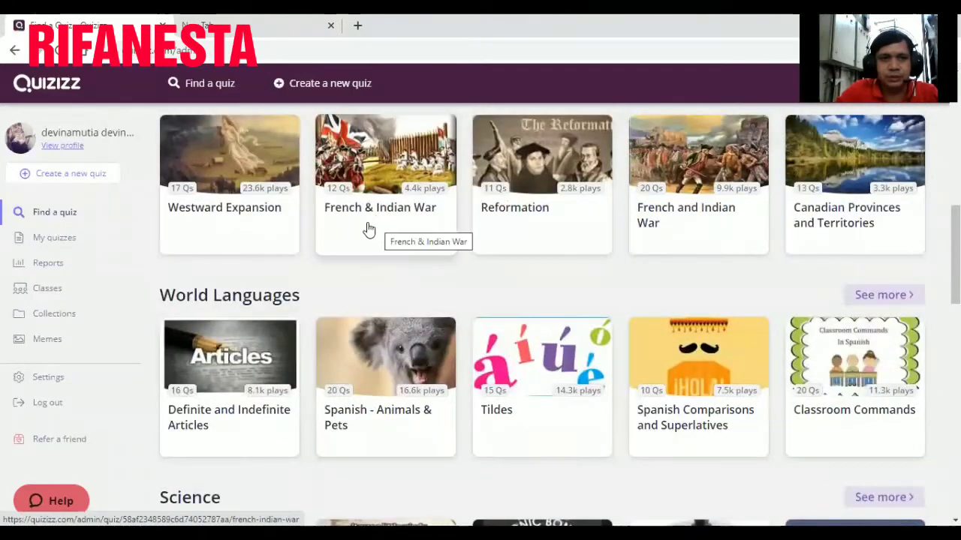
scroll(349, 220, "up", 3)
scroll(330, 210, "up", 2)
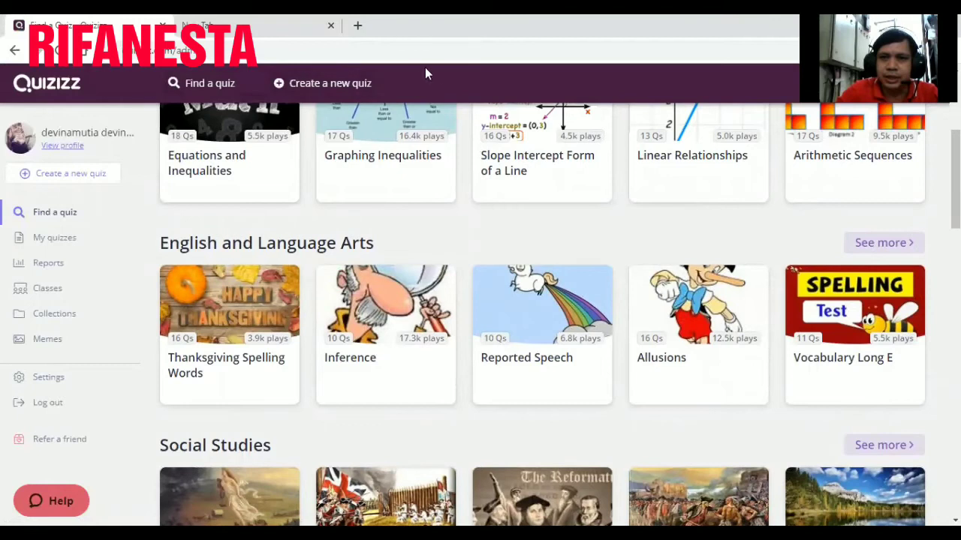
- Create a new quiz named "IPA SD kelas 4" with Science as its subject
left_click(300, 85)
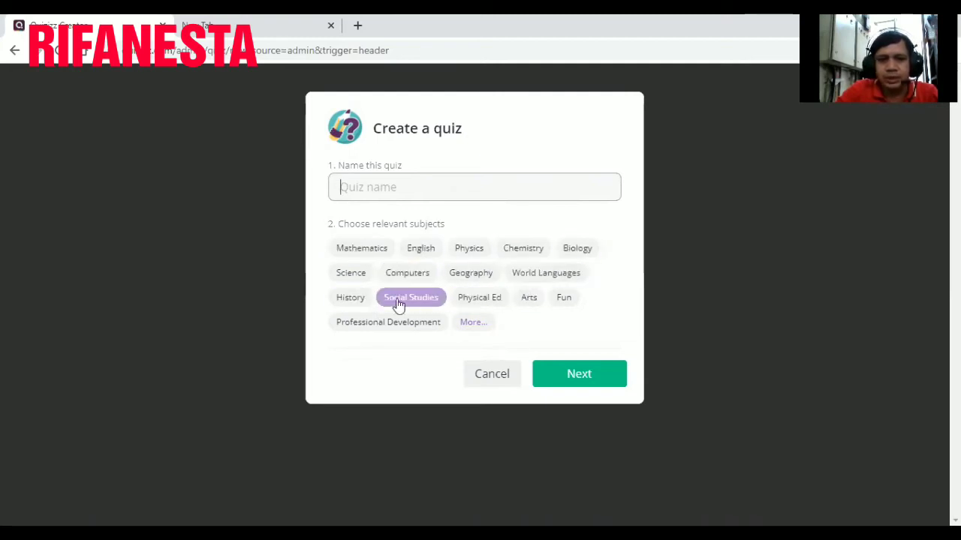
left_click(353, 273)
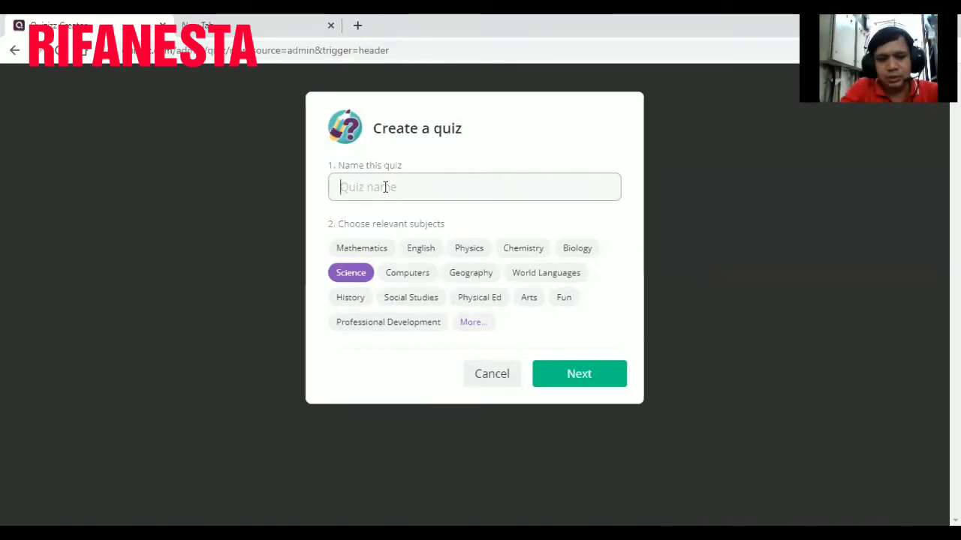
type("IPA Sd")
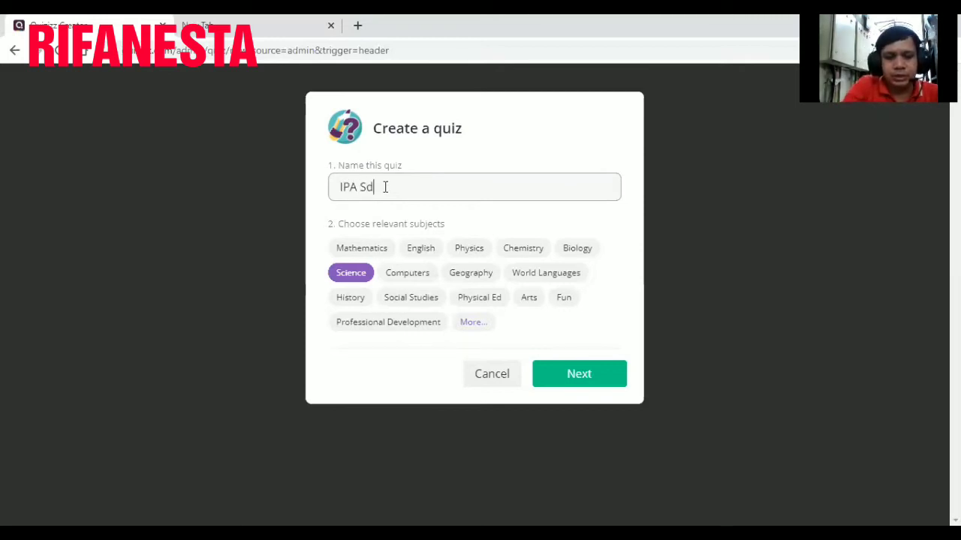
type("kelas 4")
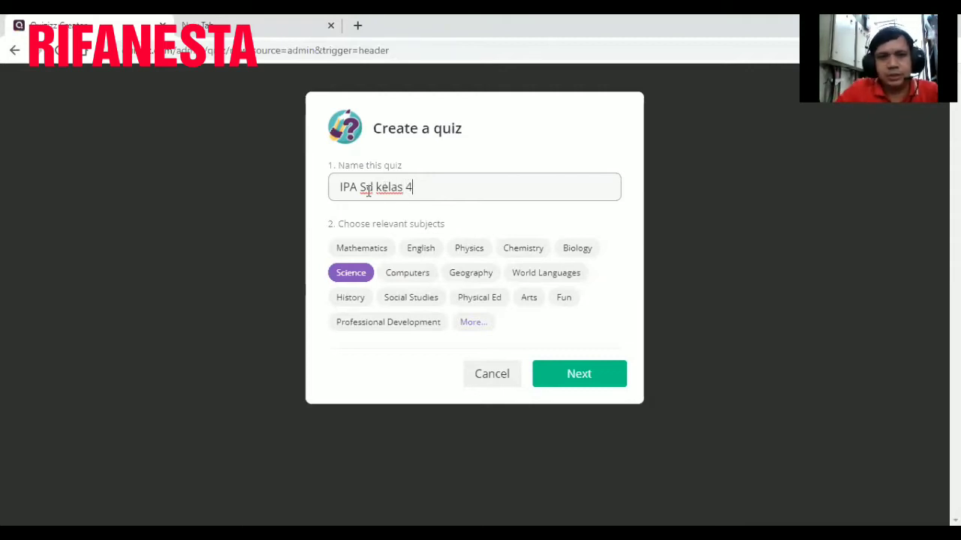
key("BackSpace")
type("D")
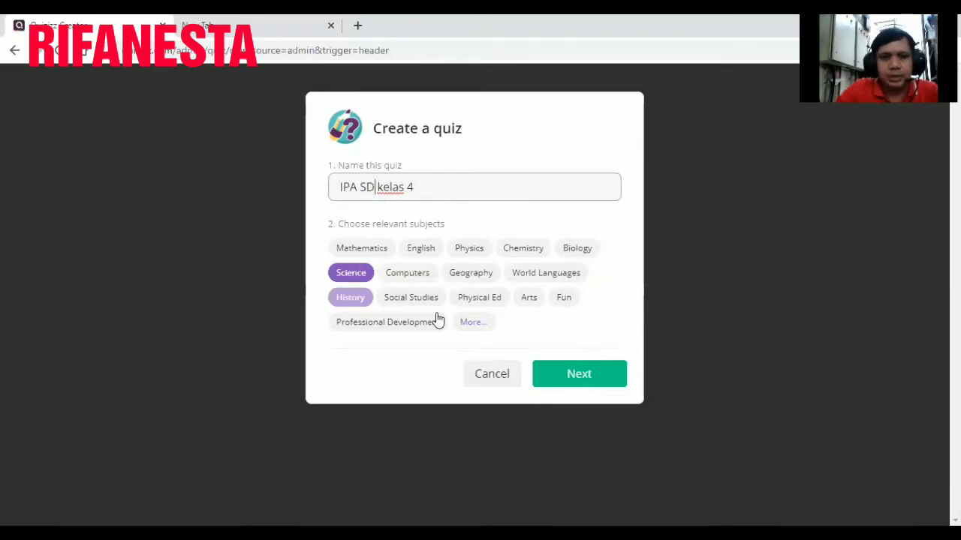
left_click(571, 384)
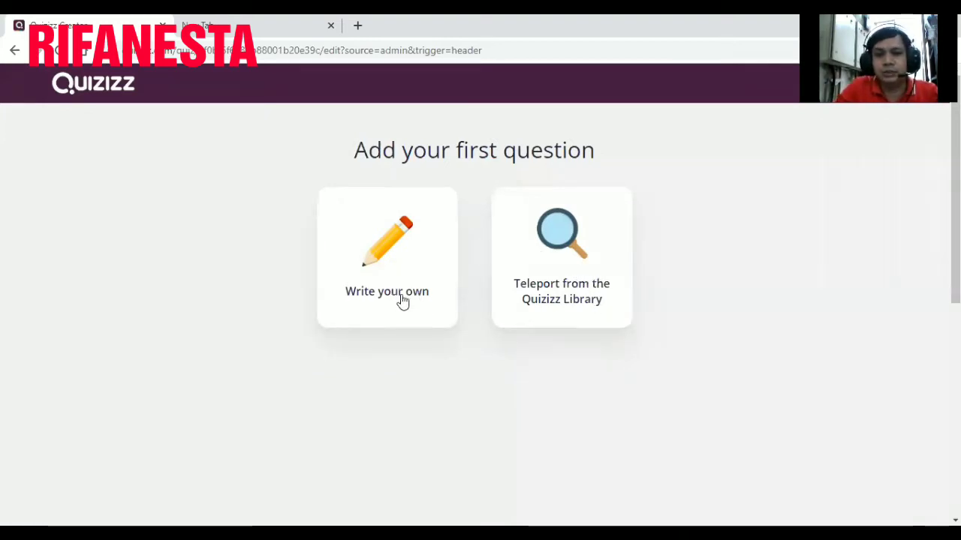
- Add a self-written multiple-choice question with the text "Benda yang dapat mengeluarkan bunyi disebut"
left_click(380, 269)
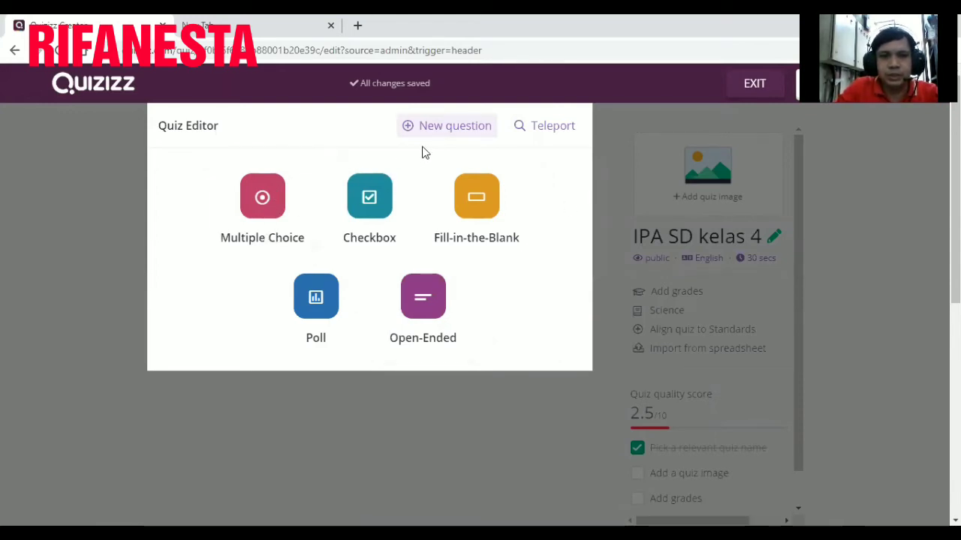
left_click(261, 201)
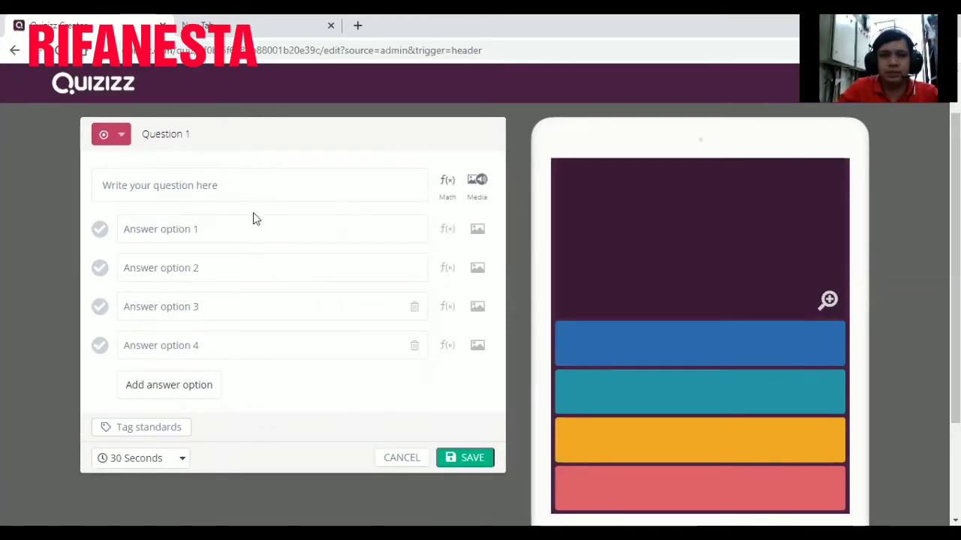
left_click(142, 185)
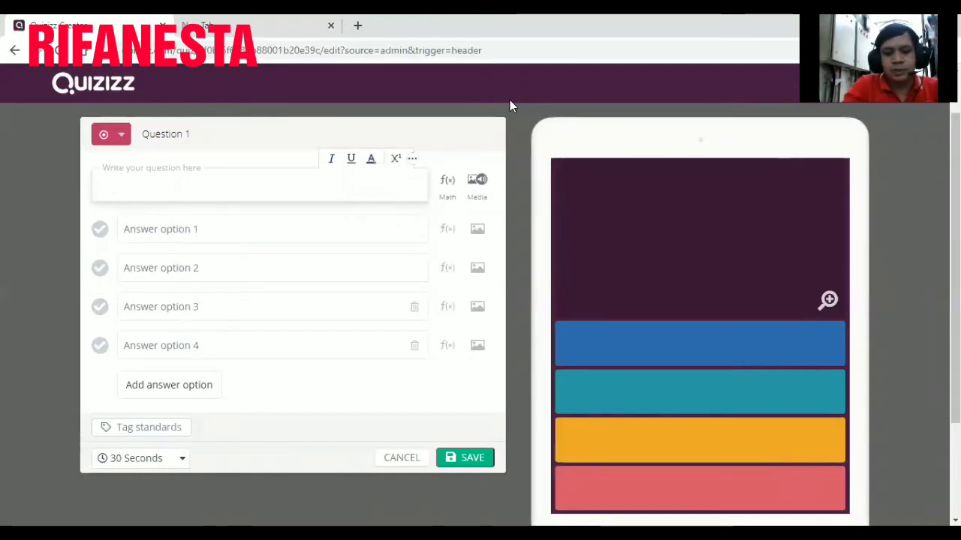
type("Benda")
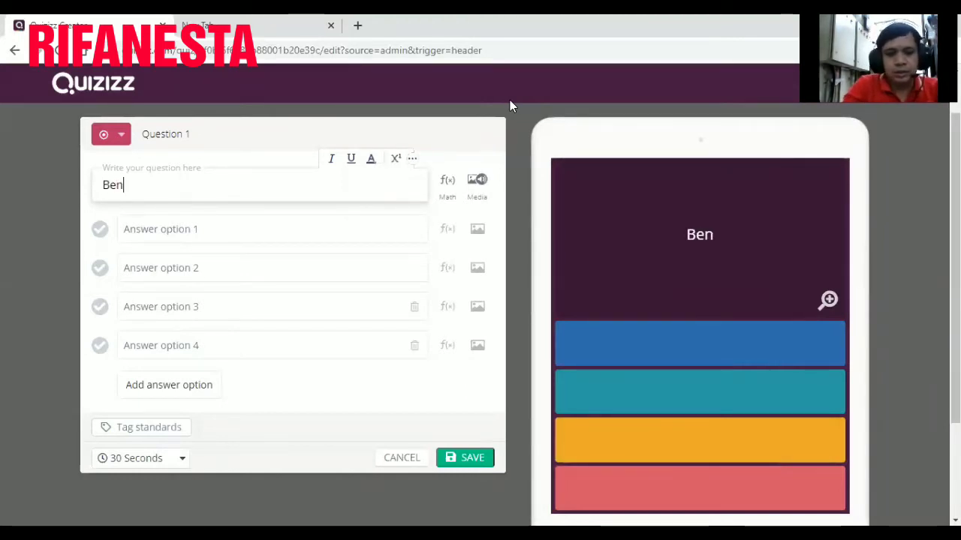
type("ang")
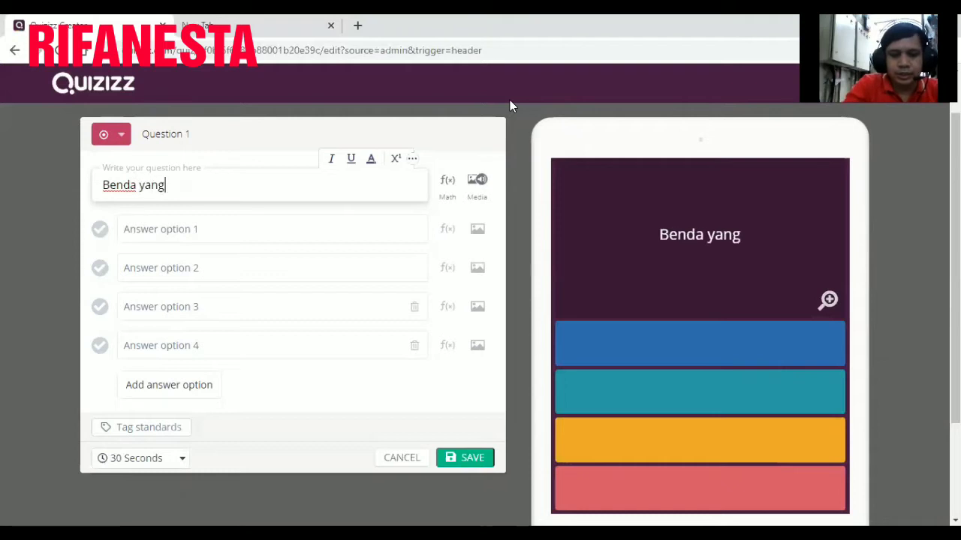
type(" dapat mengeluarkan bunyi disebut")
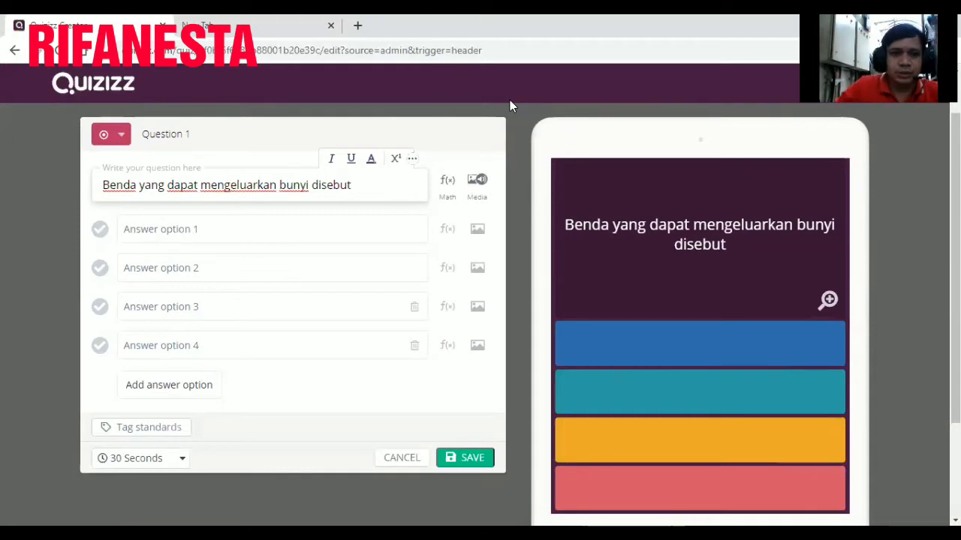
- Fill in the four answer options of question 1 in order with "gitar", "sumber bunyi", "resonansi" and "getaran"
left_click(162, 233)
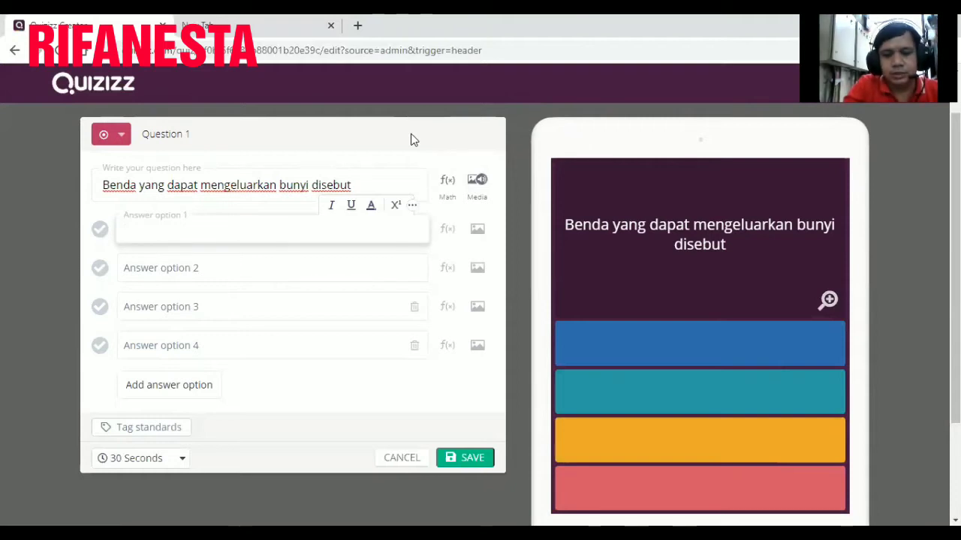
type("gitar")
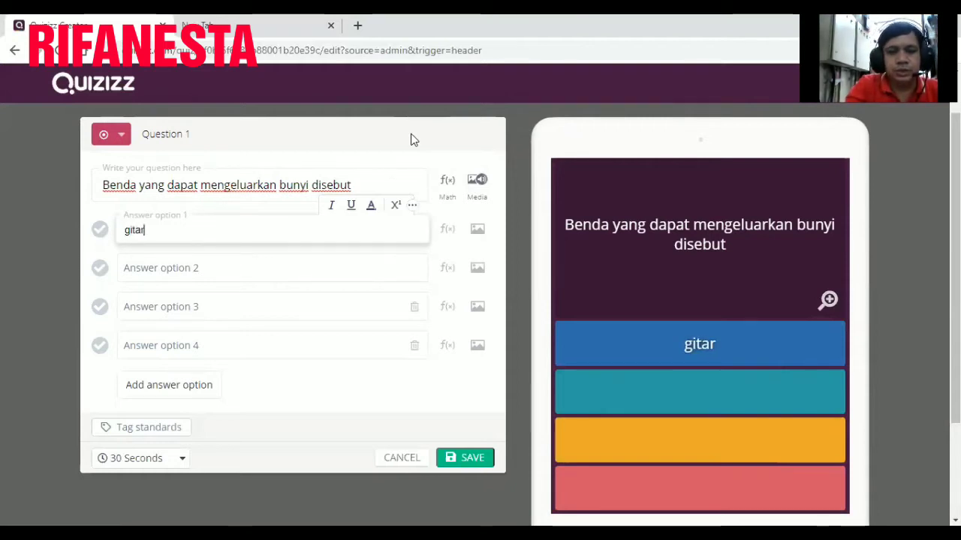
left_click(238, 278)
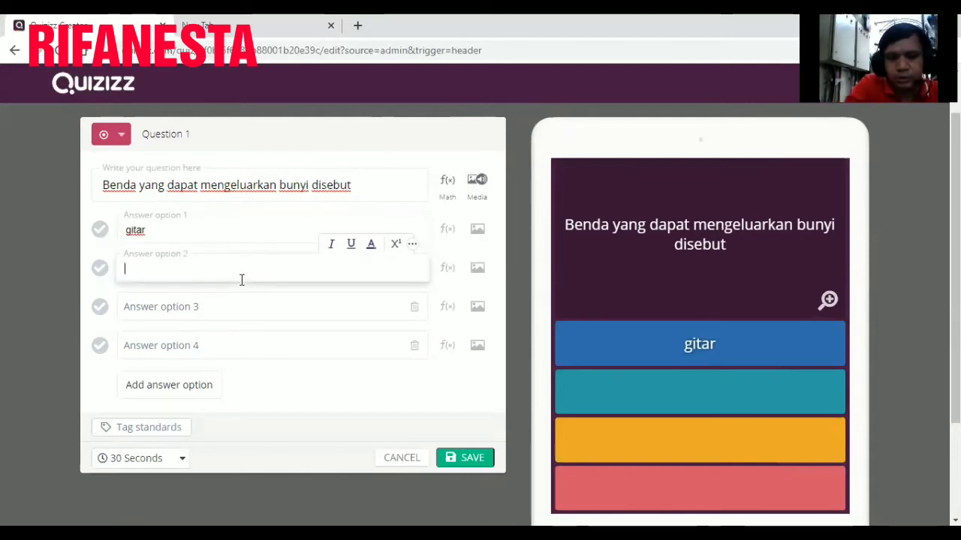
type("sumber ")
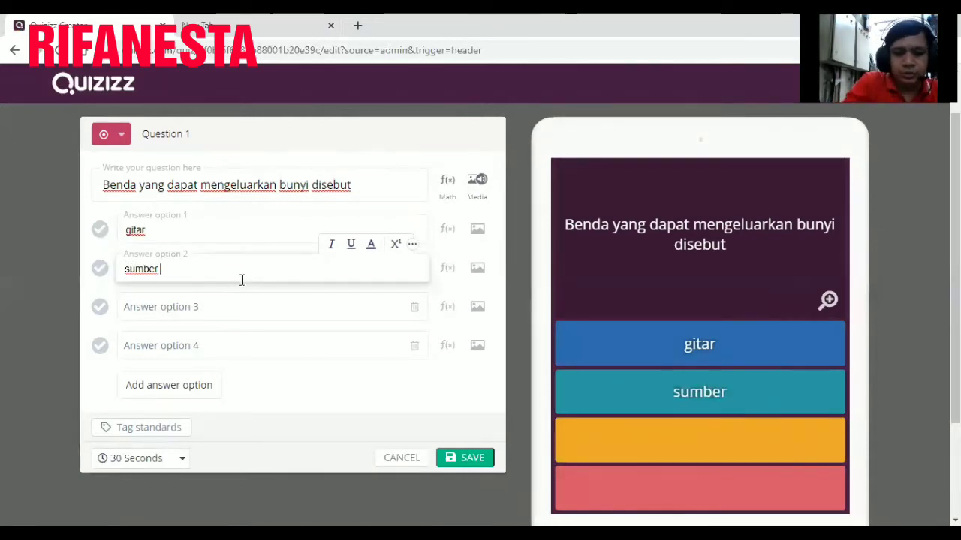
type("bunyi")
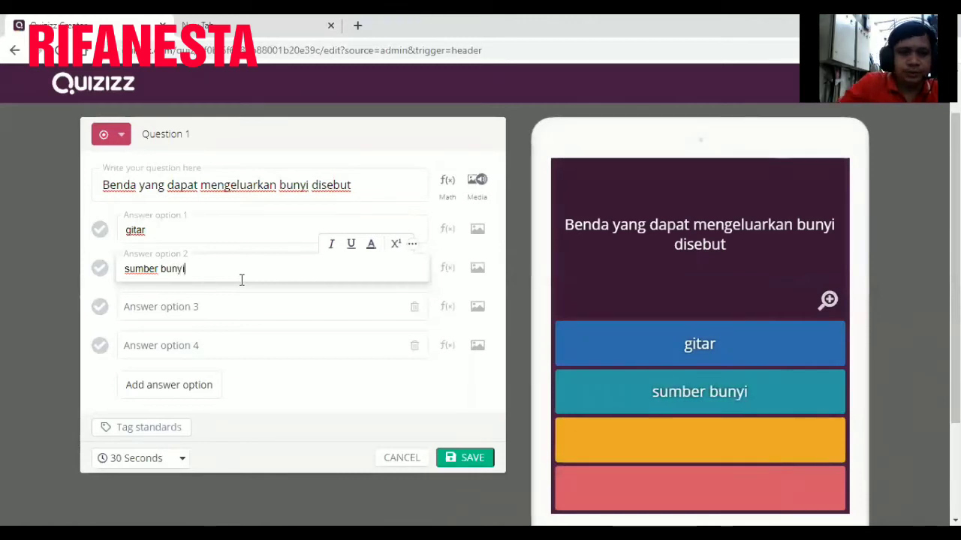
left_click(225, 312)
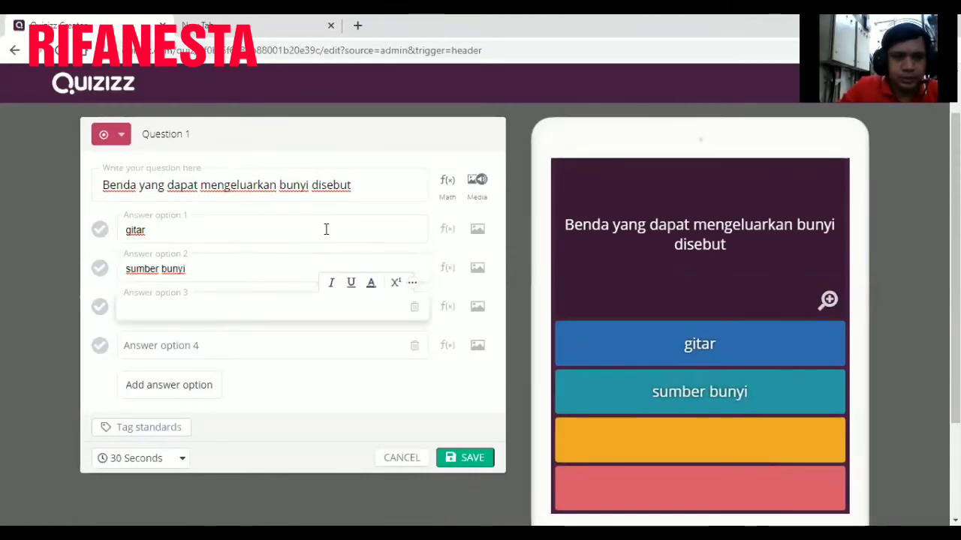
type("re")
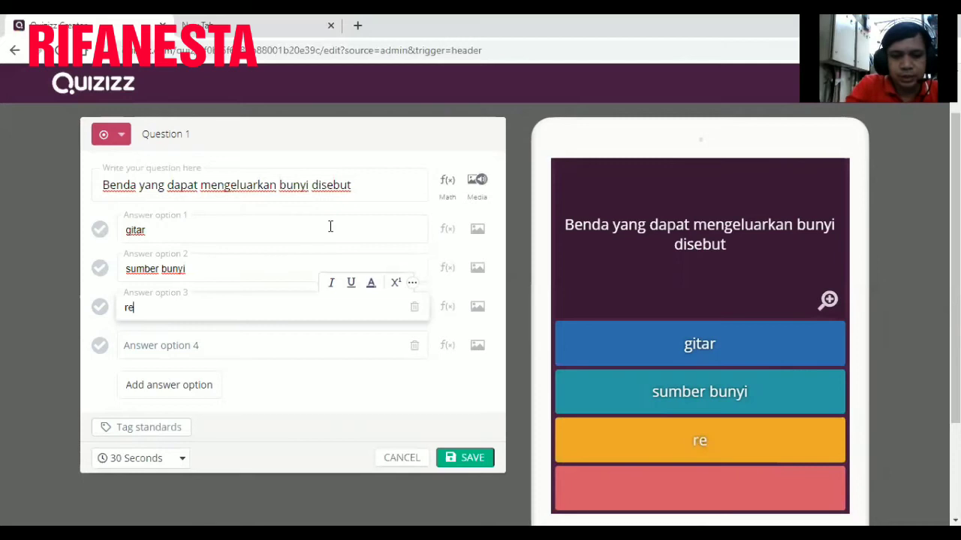
type("sonansi")
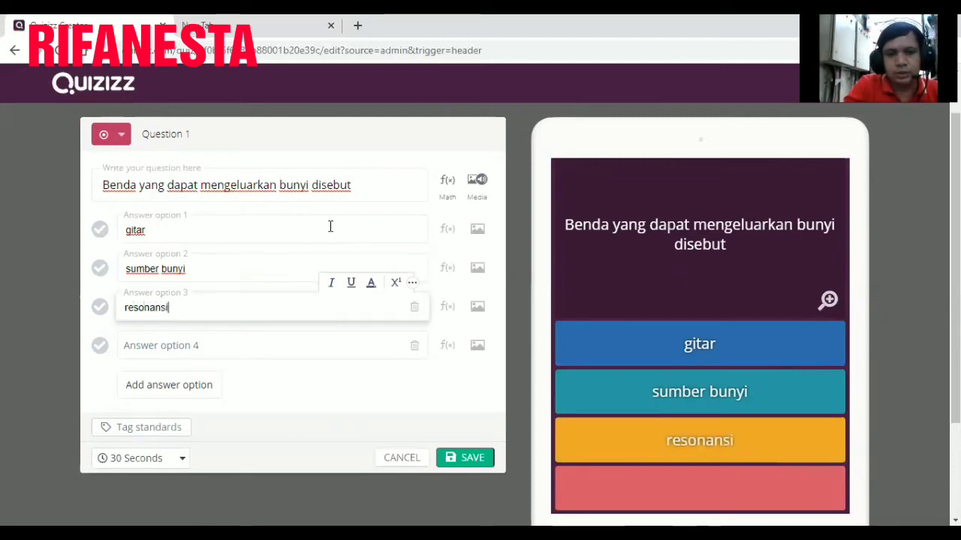
left_click(203, 346)
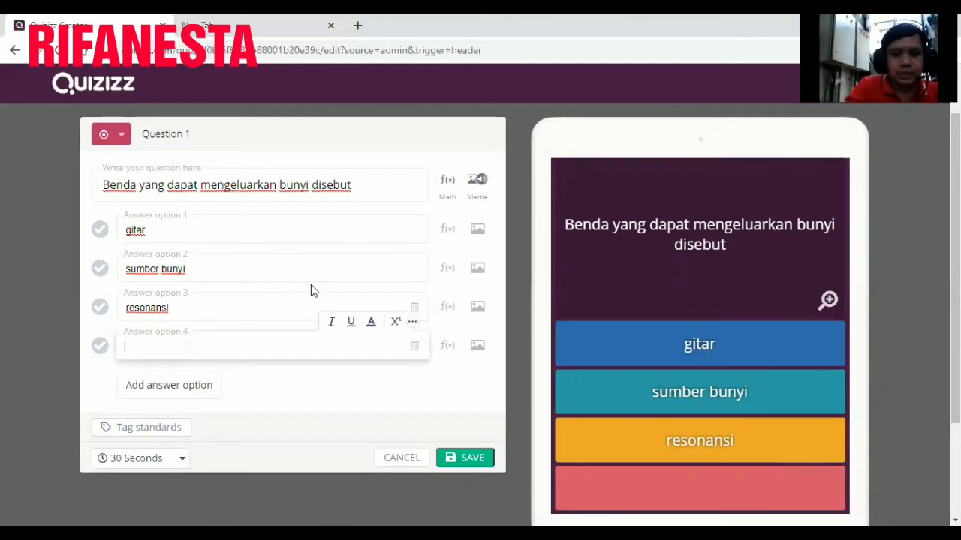
type("getaran")
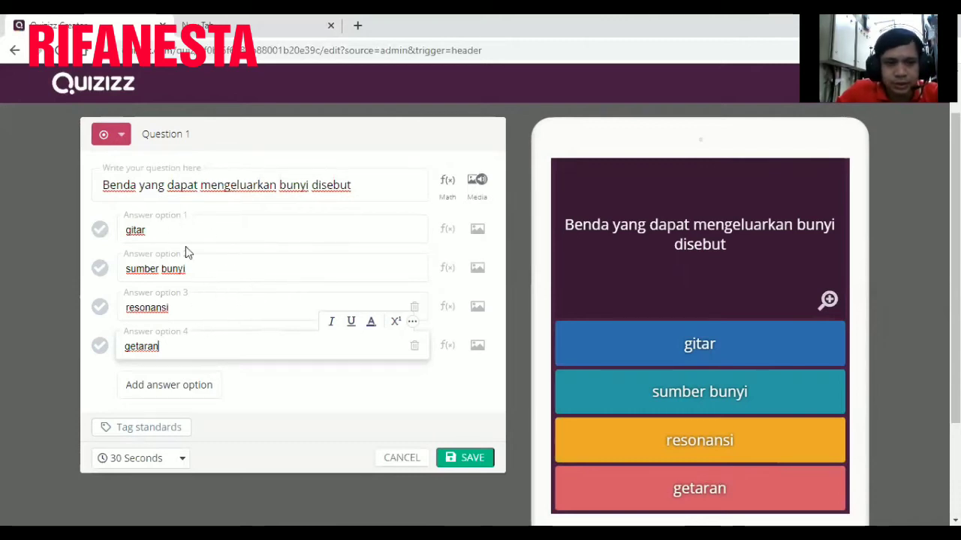
- Mark "sumber bunyi" as the correct answer and save question 1 with a time limit of 20 seconds
left_click(102, 272)
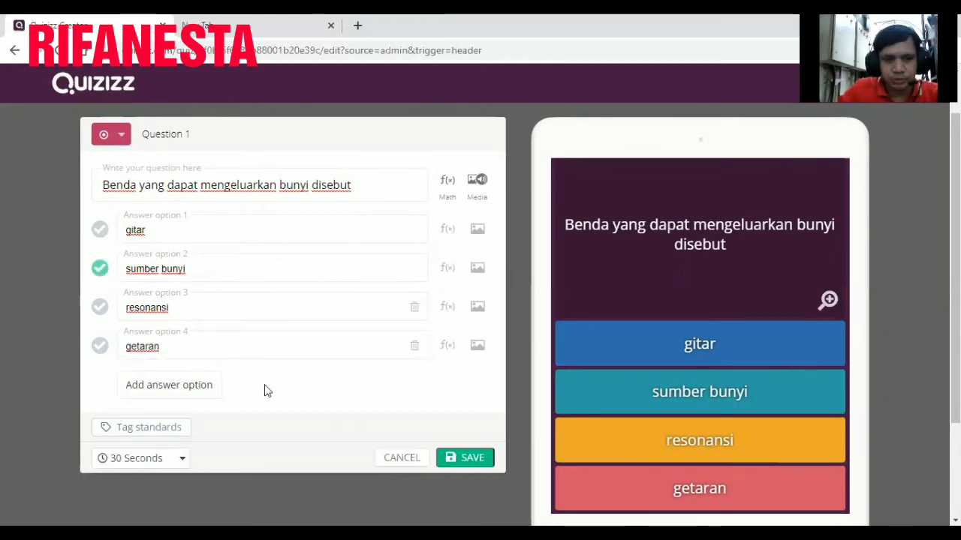
left_click(181, 460)
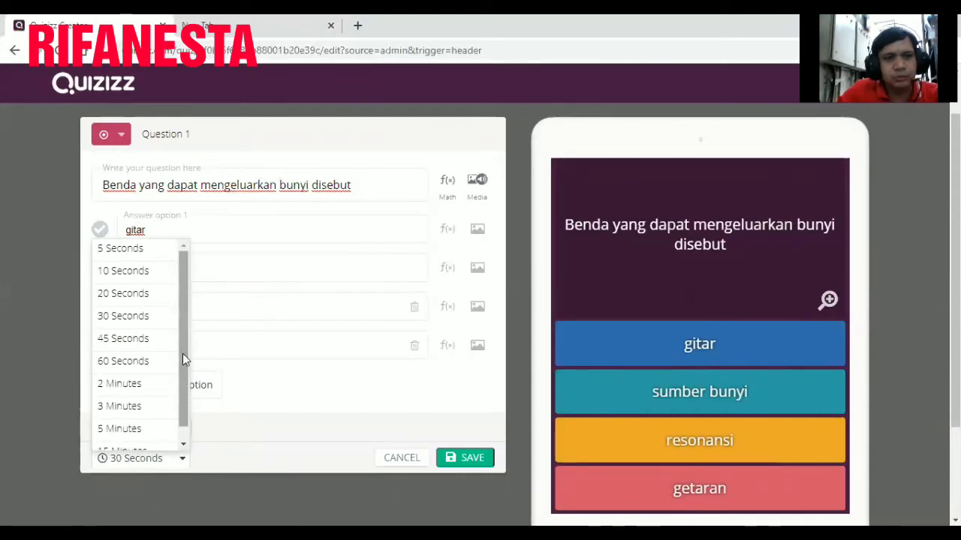
left_click(134, 299)
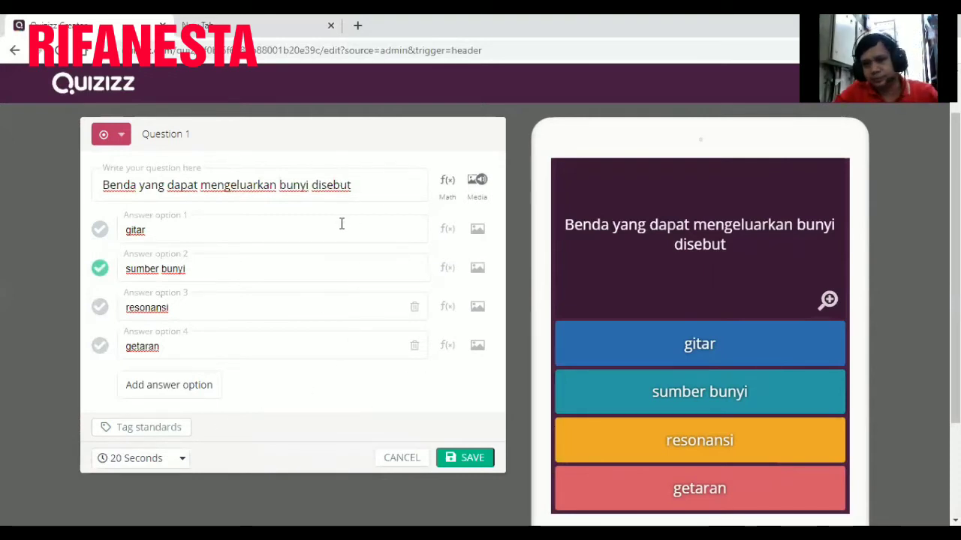
left_click(473, 463)
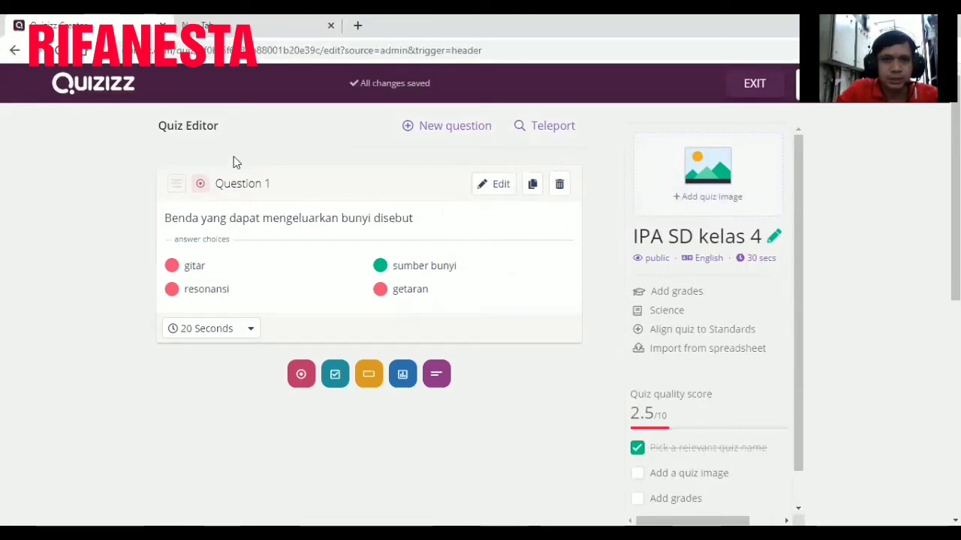
- Add a second multiple-choice question with the text "alat indera yang kita gunakan untuk mendengar adalah"
left_click(409, 128)
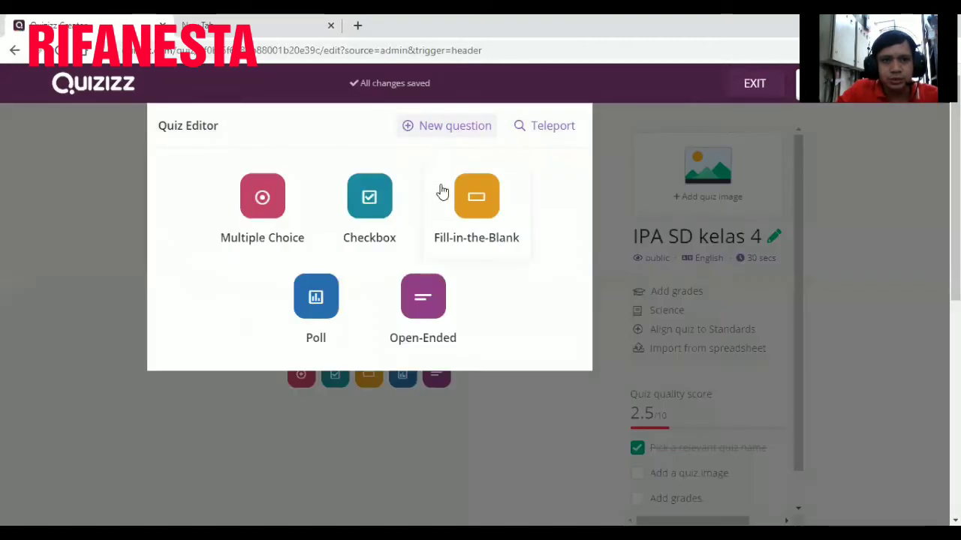
left_click(263, 199)
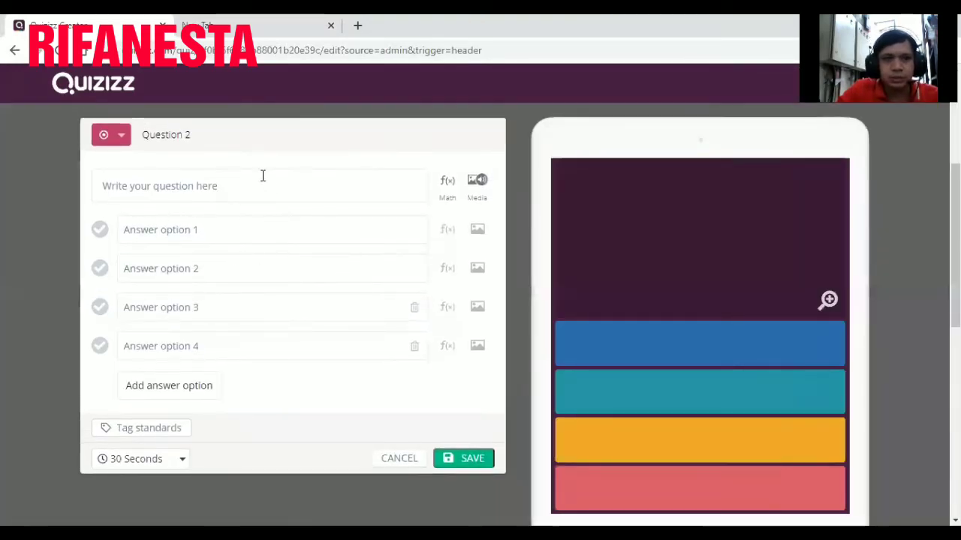
left_click(205, 189)
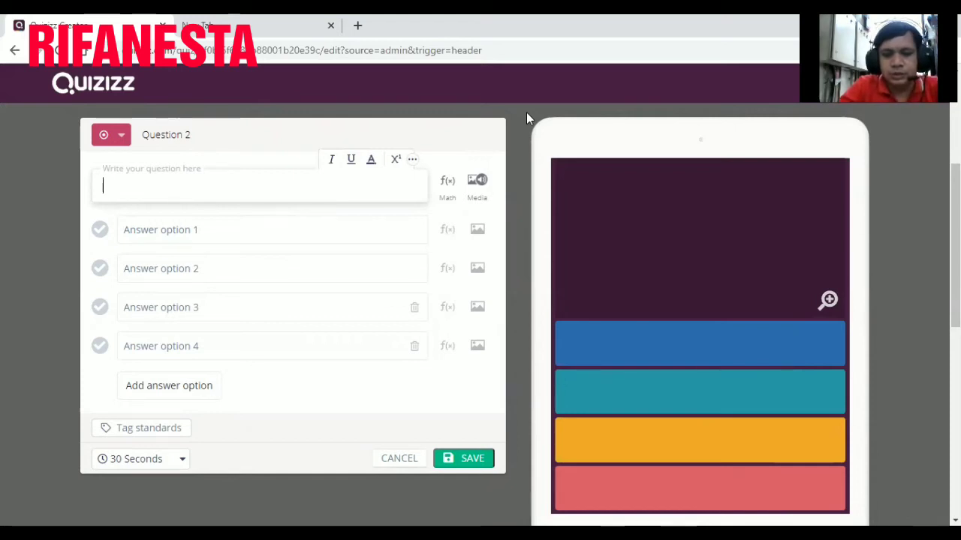
key("BackSpace")
type("alat indera ")
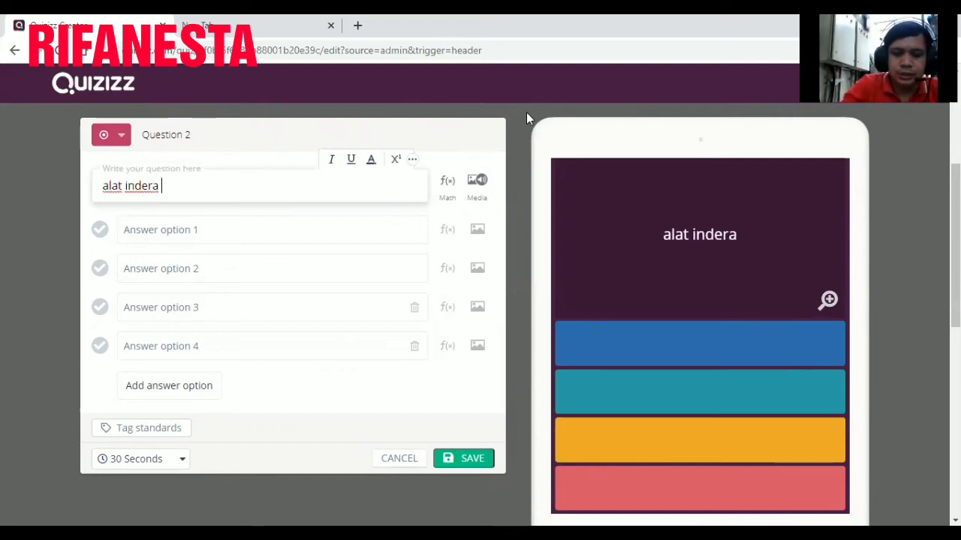
type("yang")
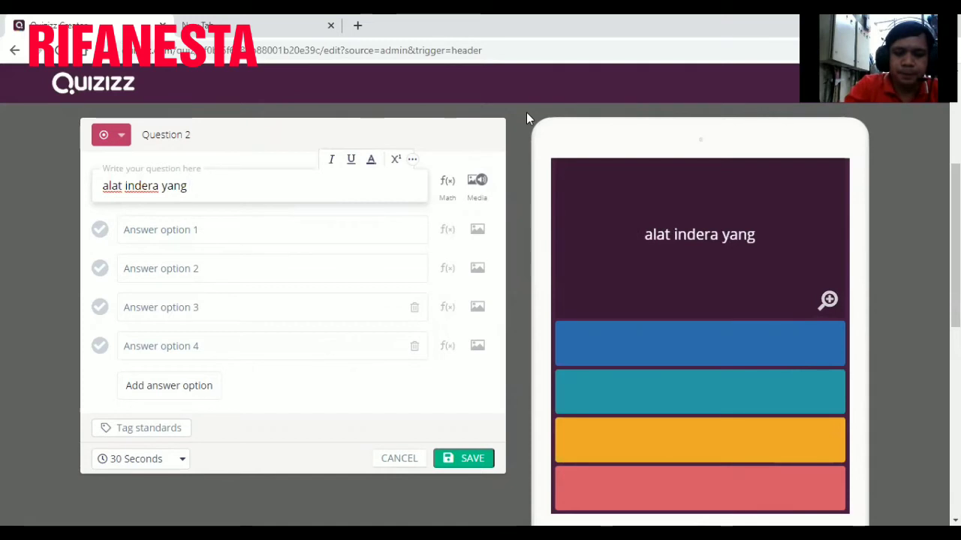
type(" kita g")
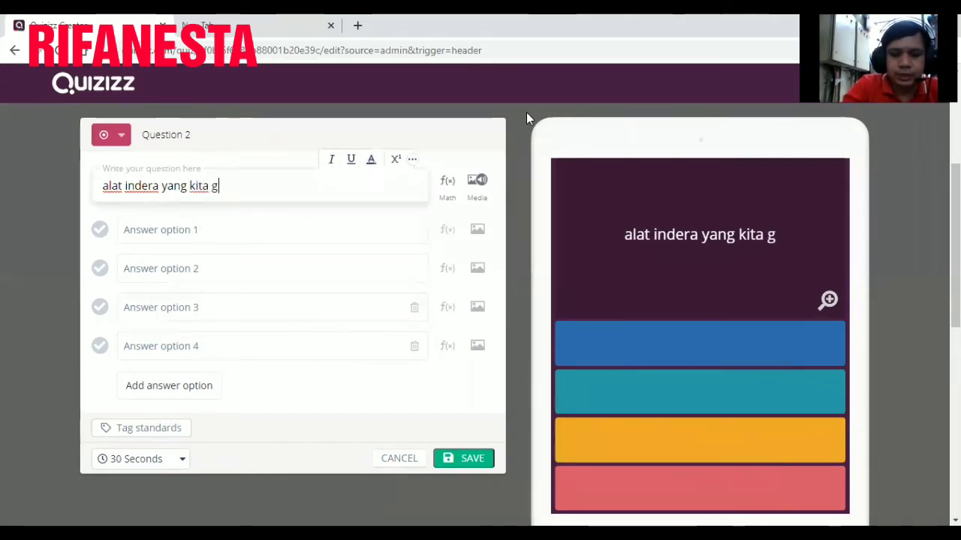
type("unakan un")
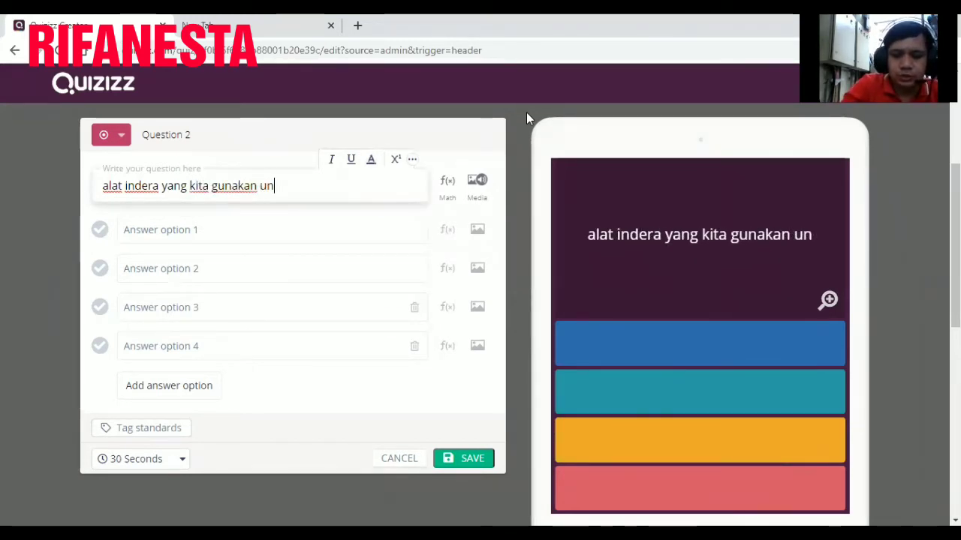
type("tuk mende")
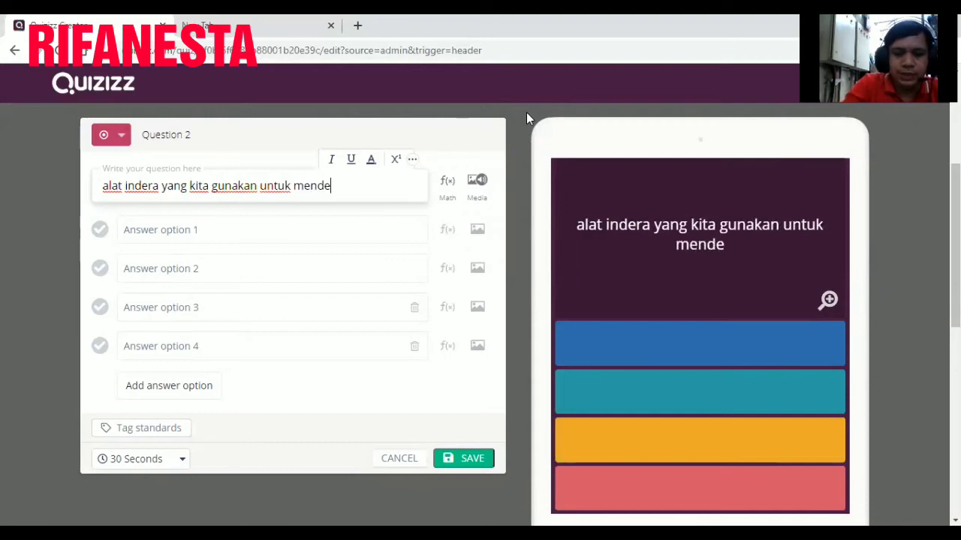
type("ngar adalah")
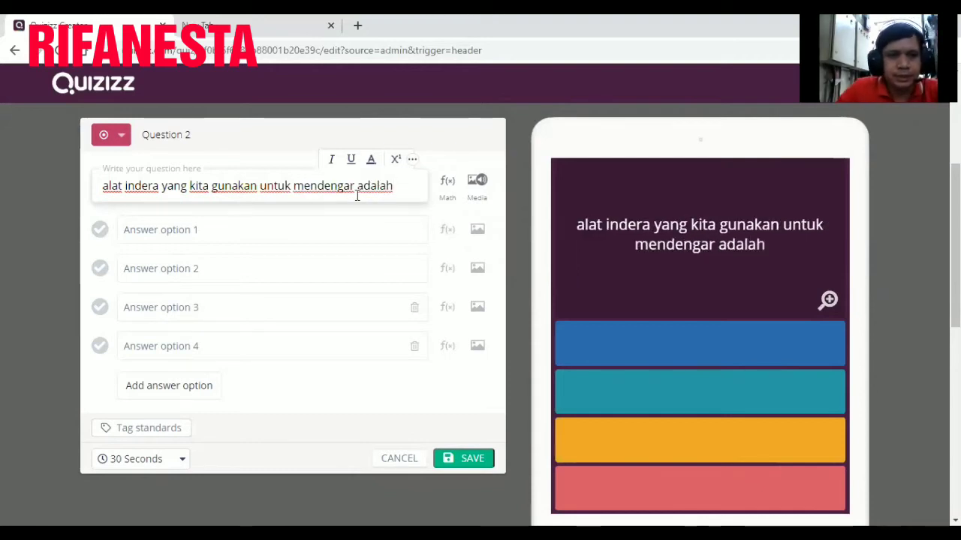
- Fill in the four answer options of question 2 in order with "mata", "telinga", "hidung" and "kulit"
left_click(218, 237)
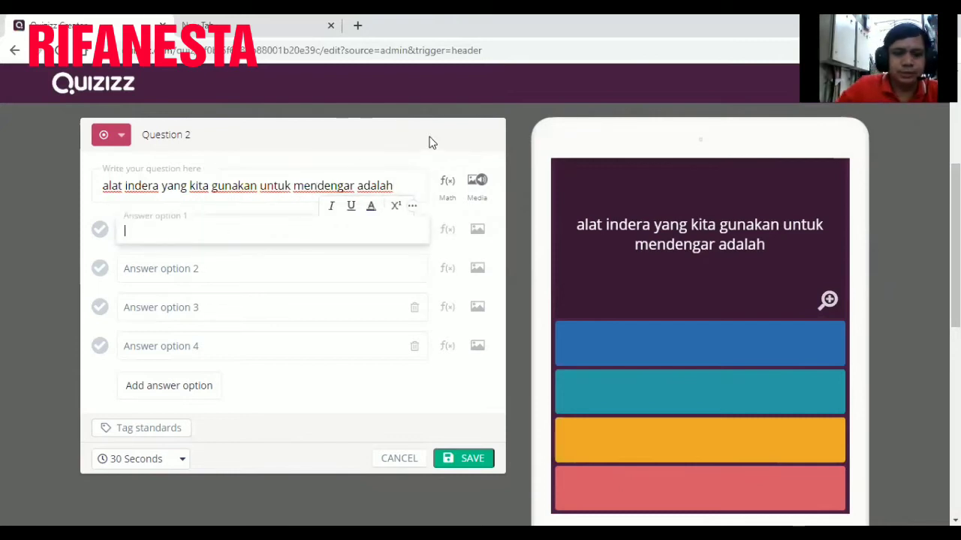
type("mata")
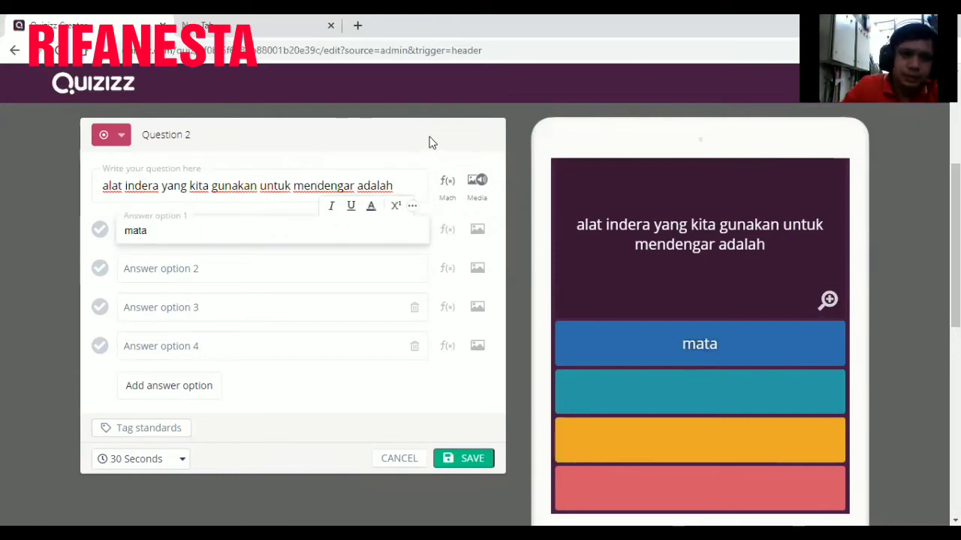
left_click(198, 275)
type("telinga")
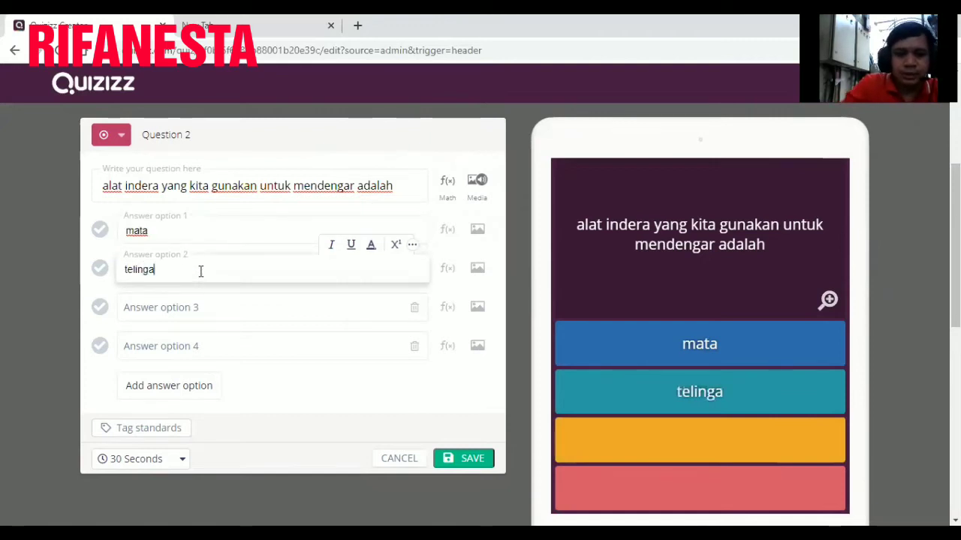
left_click(175, 309)
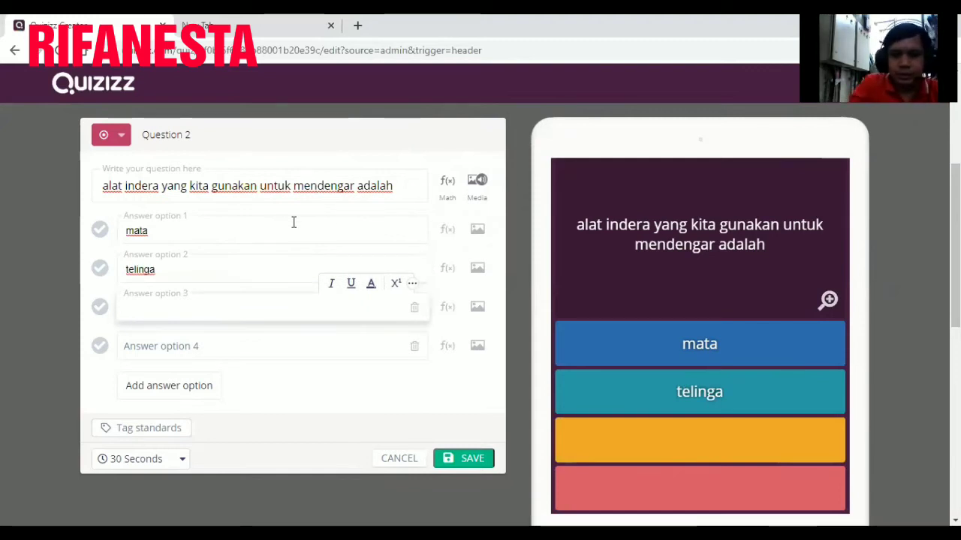
type("hidung")
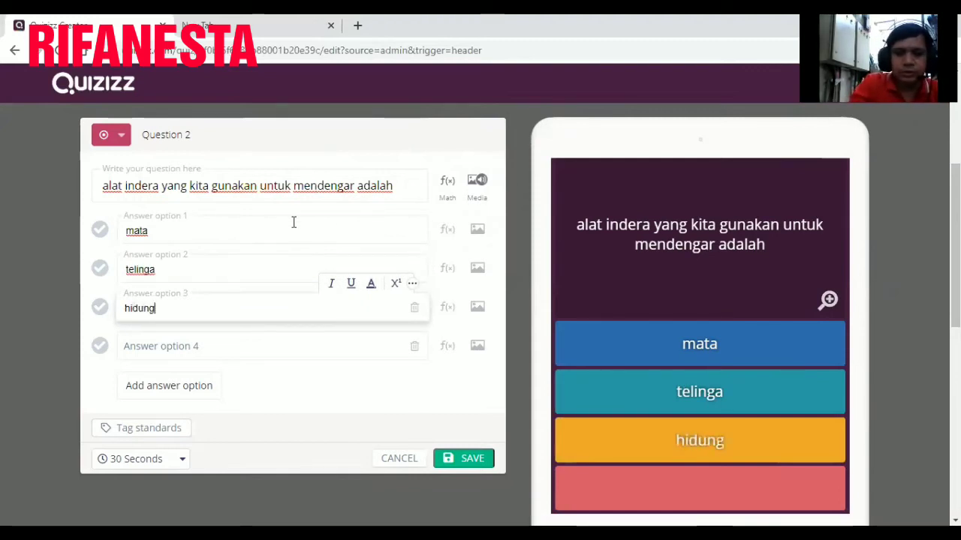
left_click(195, 347)
type("kulit")
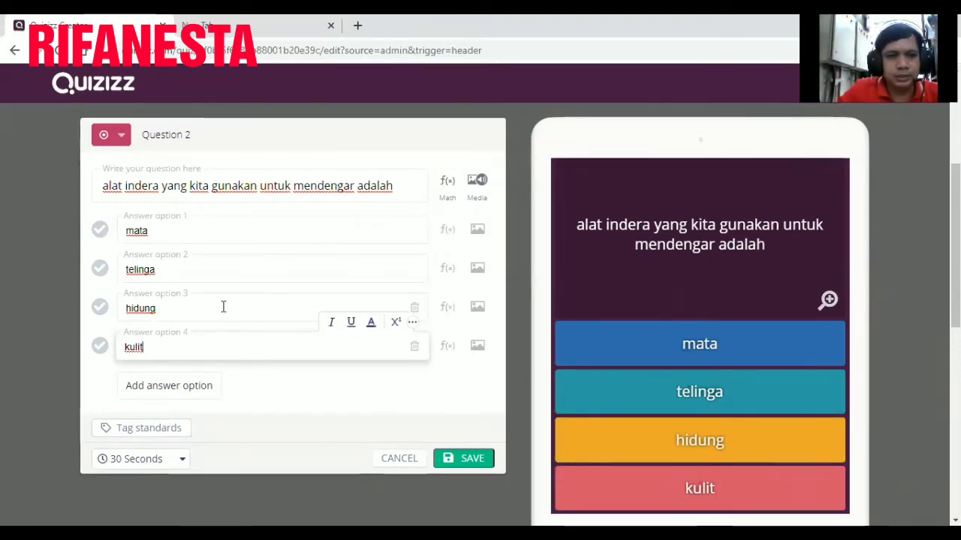
- Mark "telinga" as the correct answer and save question 2 with a time limit of 10 seconds
left_click(100, 272)
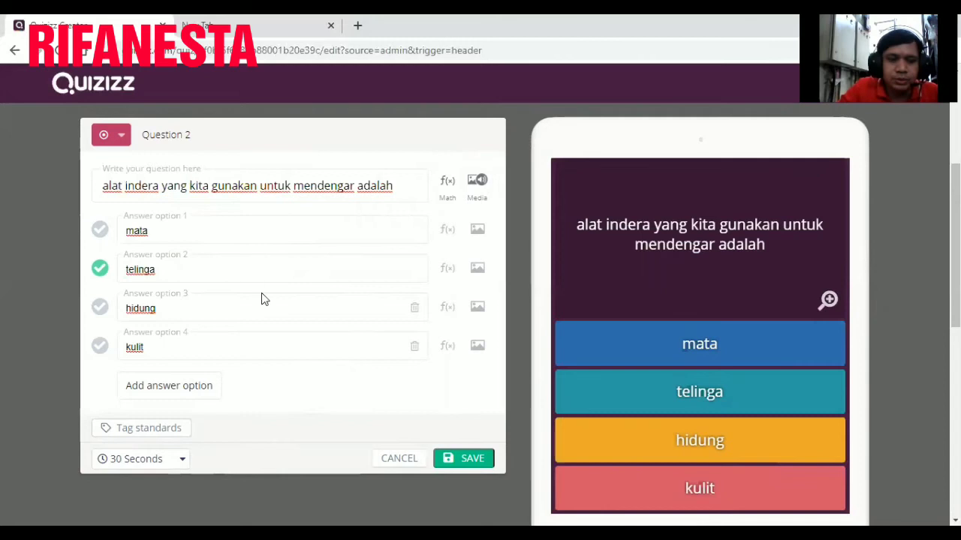
left_click(183, 459)
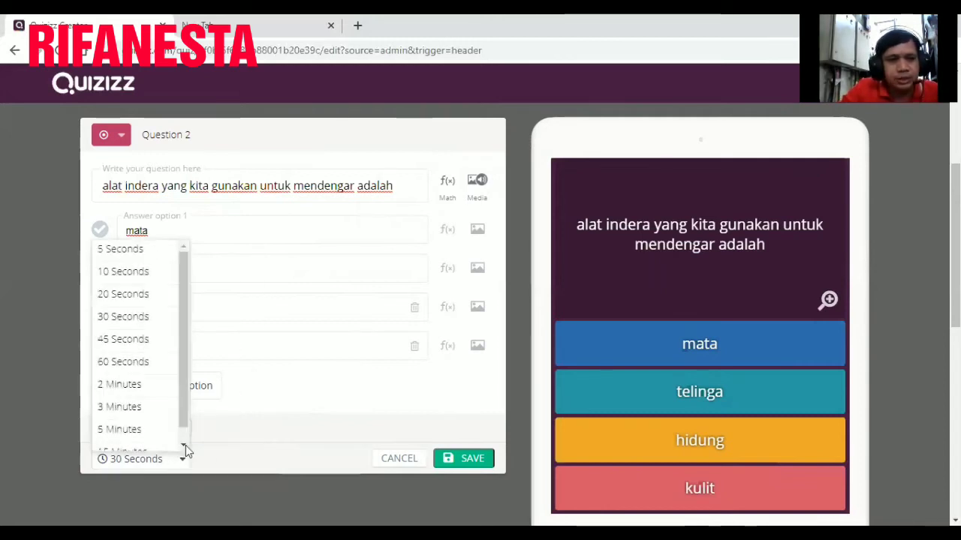
left_click(139, 276)
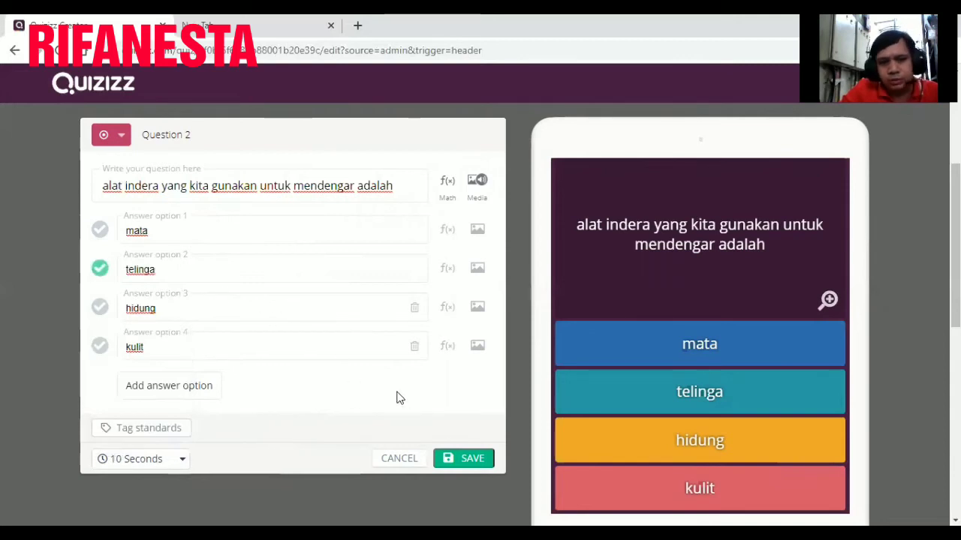
left_click(471, 459)
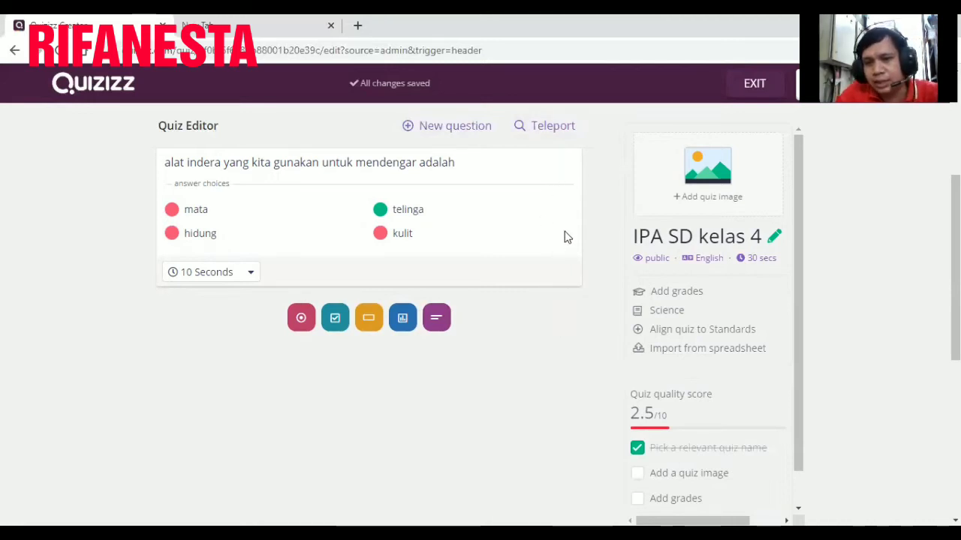
- Open Teleport and browse the public quizzes found for "IPA SD kelas 4" for one with suitable science questions
left_click(552, 133)
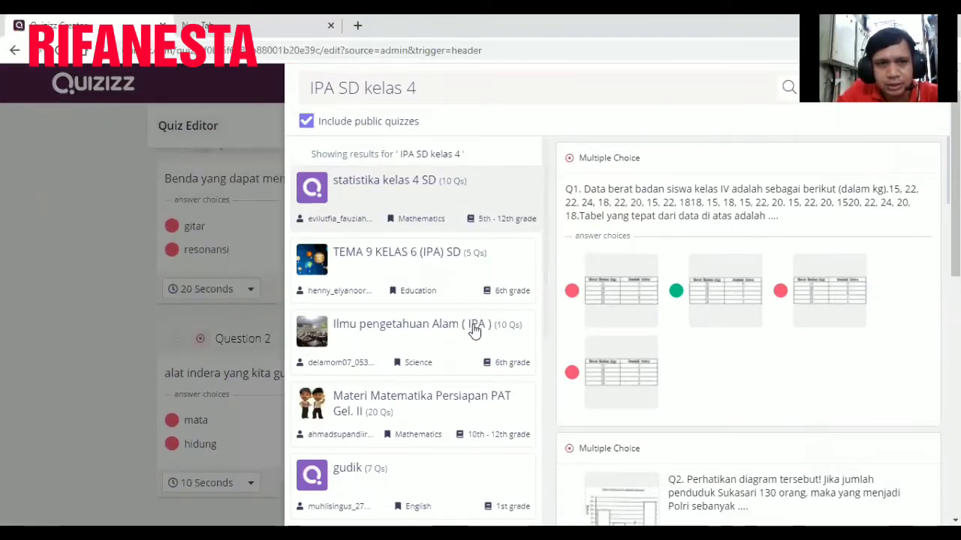
scroll(477, 334, "down", 2)
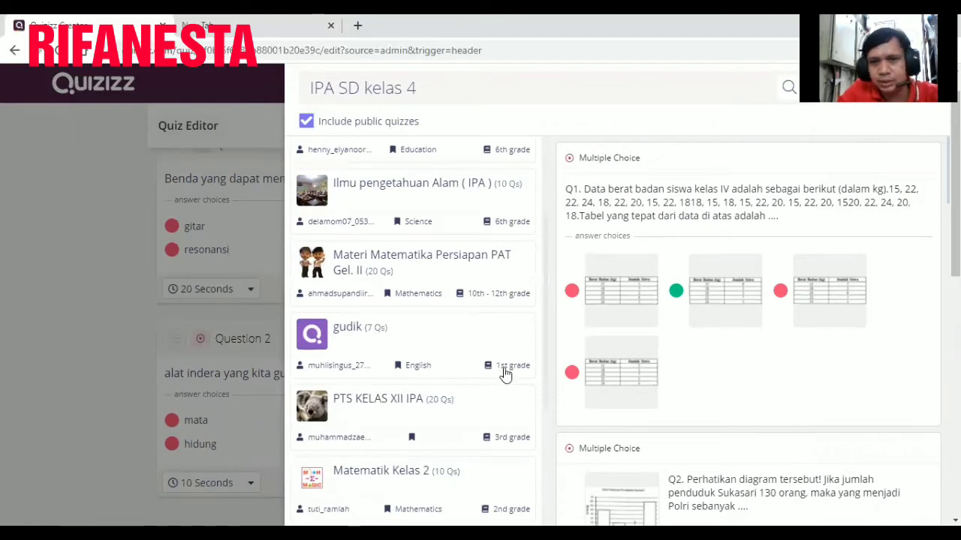
scroll(503, 391, "down", 3)
scroll(519, 407, "down", 1)
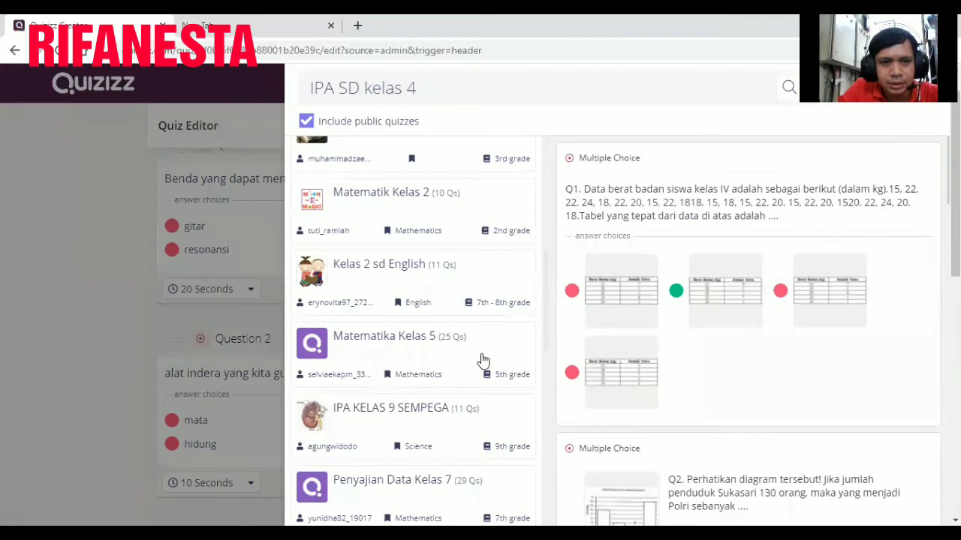
scroll(491, 364, "down", 2)
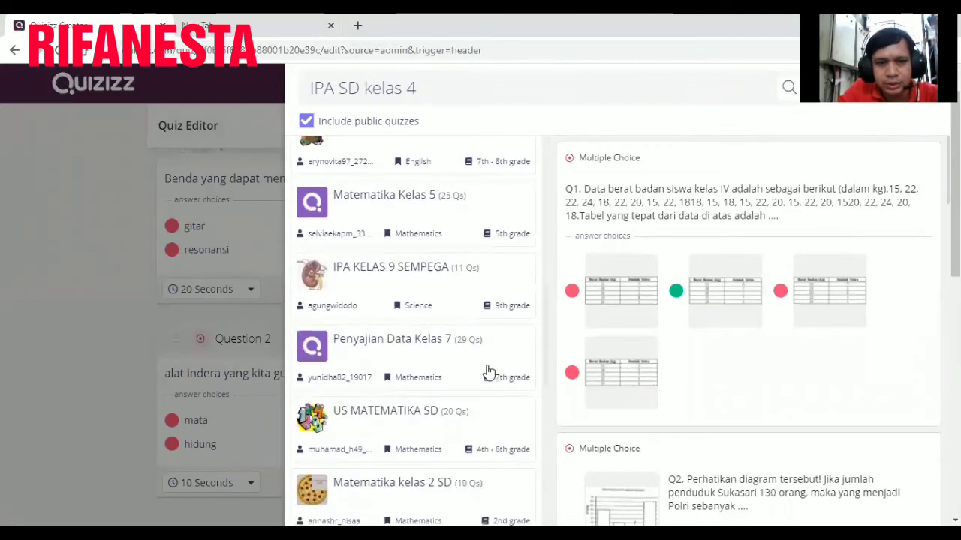
scroll(499, 386, "down", 2)
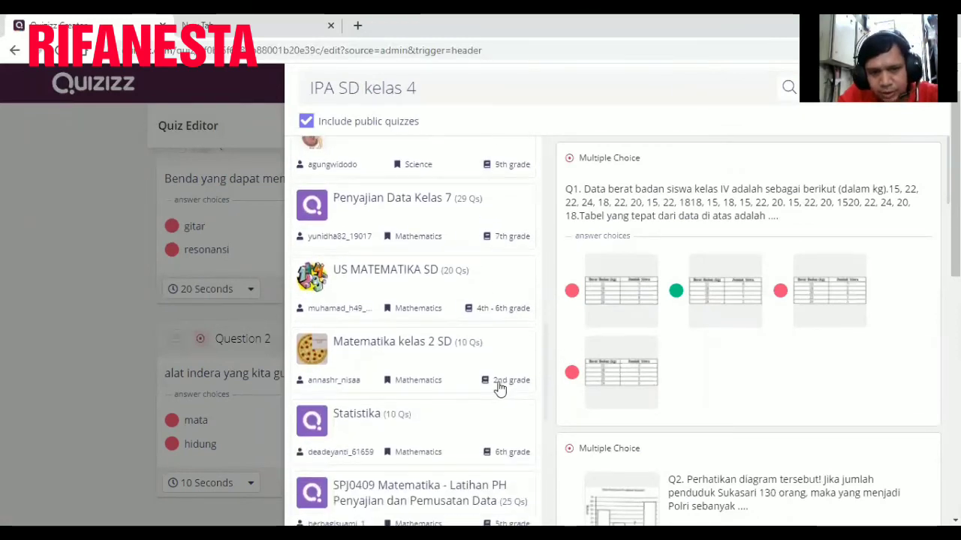
scroll(451, 281, "down", 5)
scroll(454, 278, "up", 2)
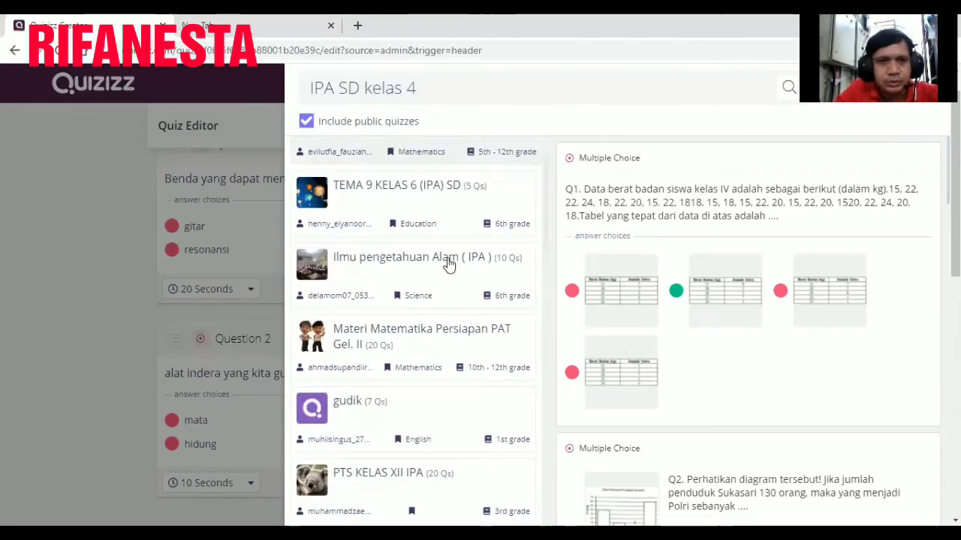
- Preview the public quiz "TEMA 9 KELAS 6 (IPA) SD" and read through its questions and answer choices
left_click(420, 191)
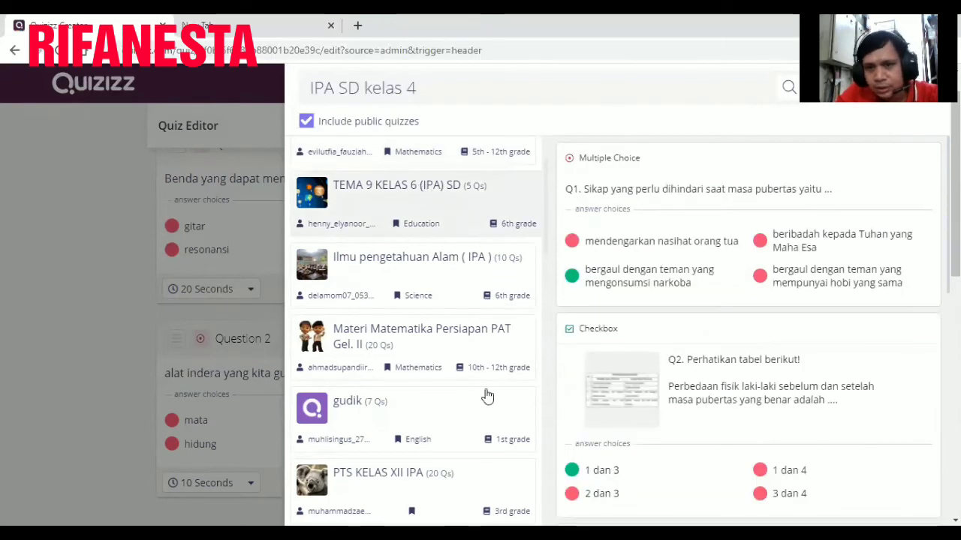
mouse_move(791, 298)
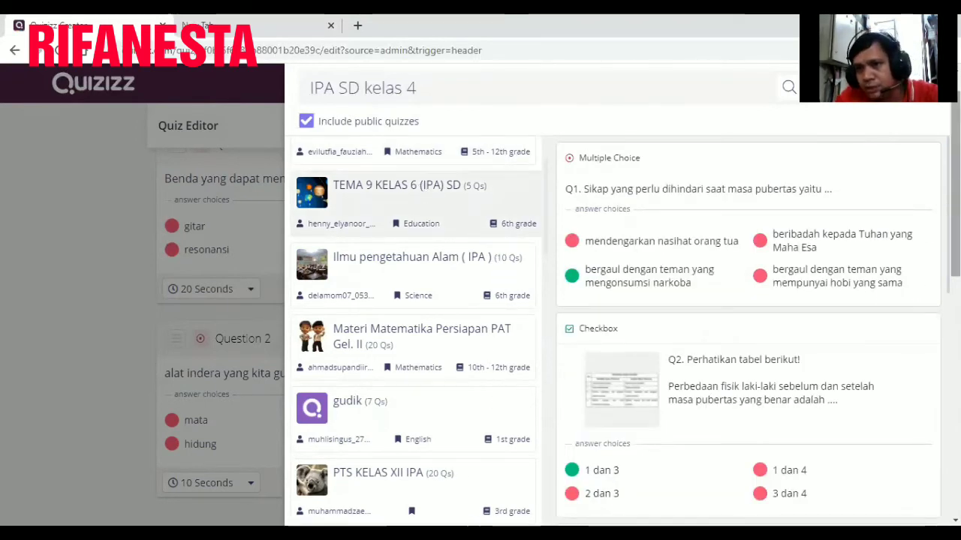
scroll(924, 295, "down", 1)
scroll(747, 330, "down", 1)
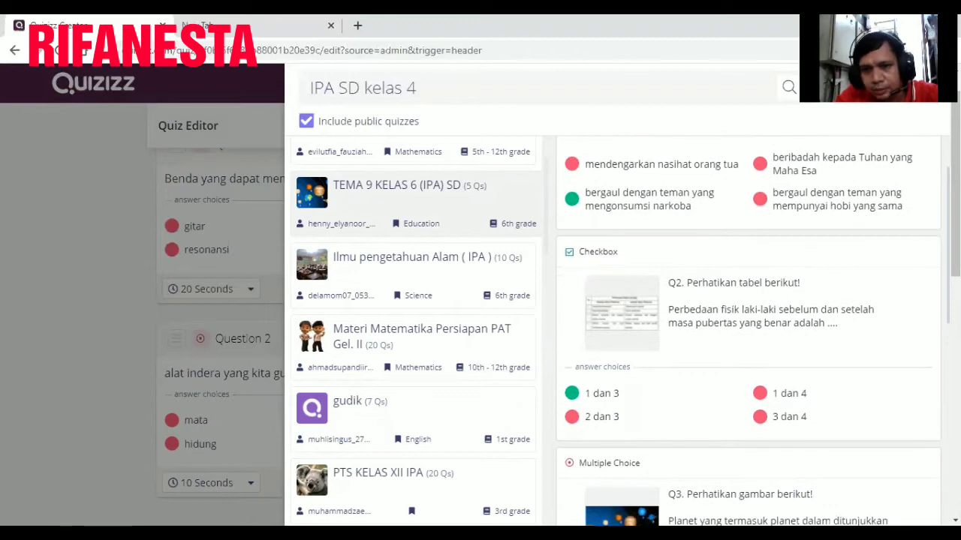
scroll(748, 330, "down", 1)
scroll(747, 330, "up", 2)
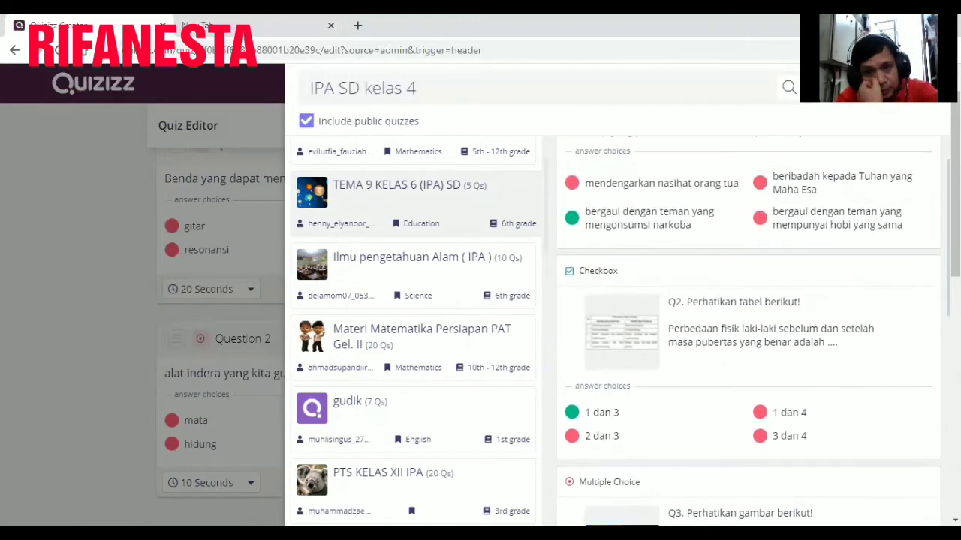
scroll(747, 331, "down", 3)
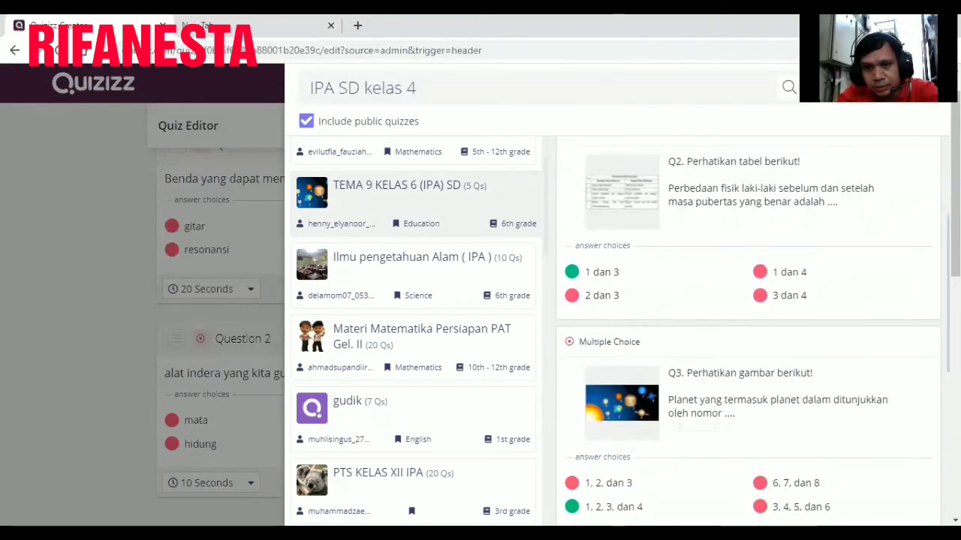
scroll(933, 392, "down", 4)
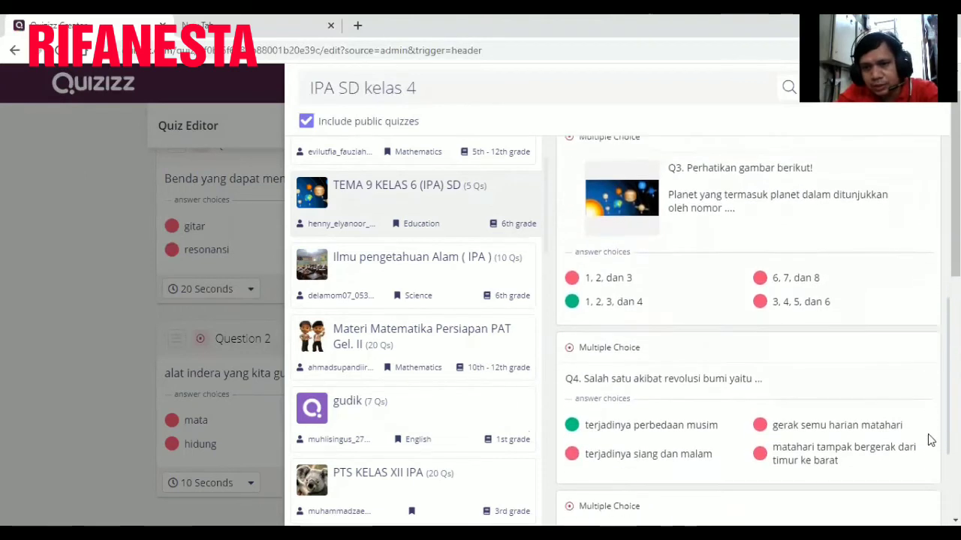
scroll(934, 471, "down", 1)
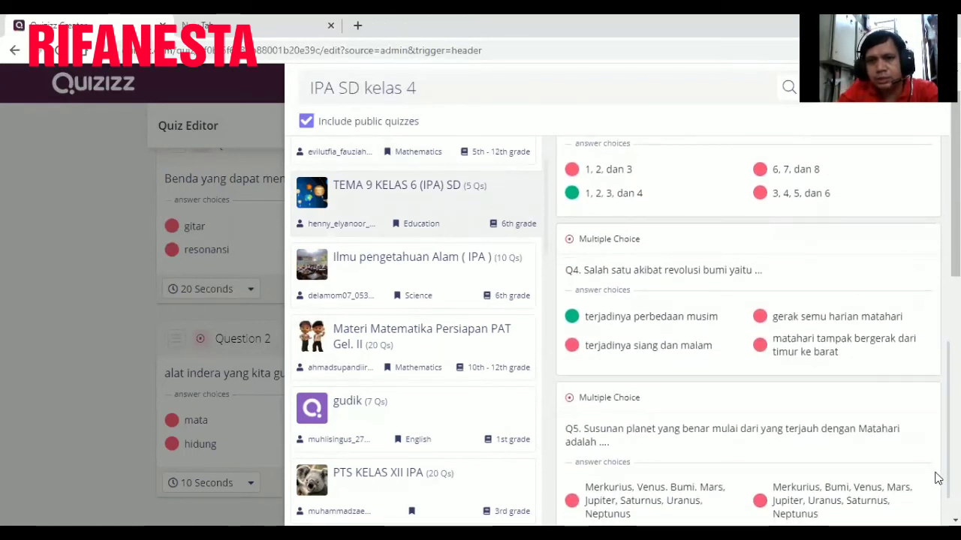
scroll(934, 470, "down", 1)
scroll(748, 330, "up", 1)
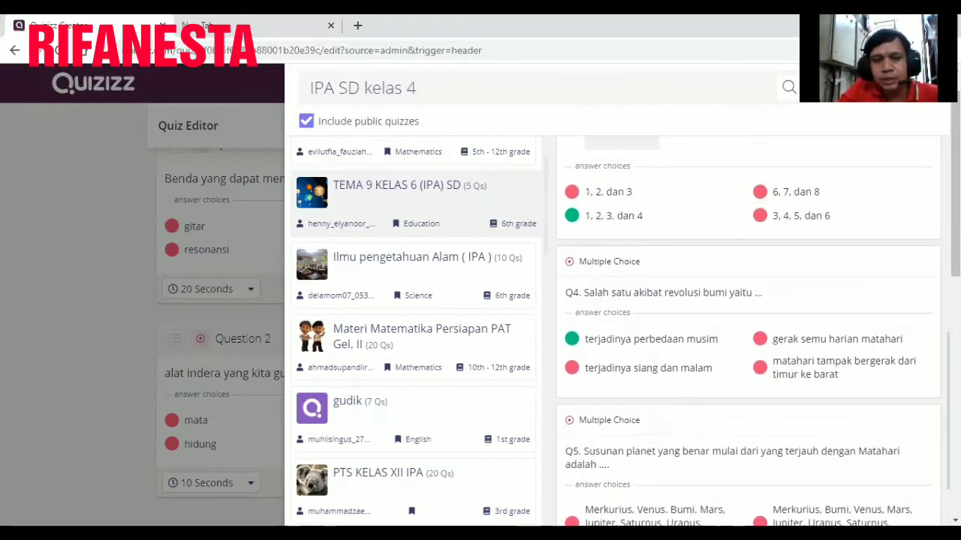
scroll(748, 330, "down", 2)
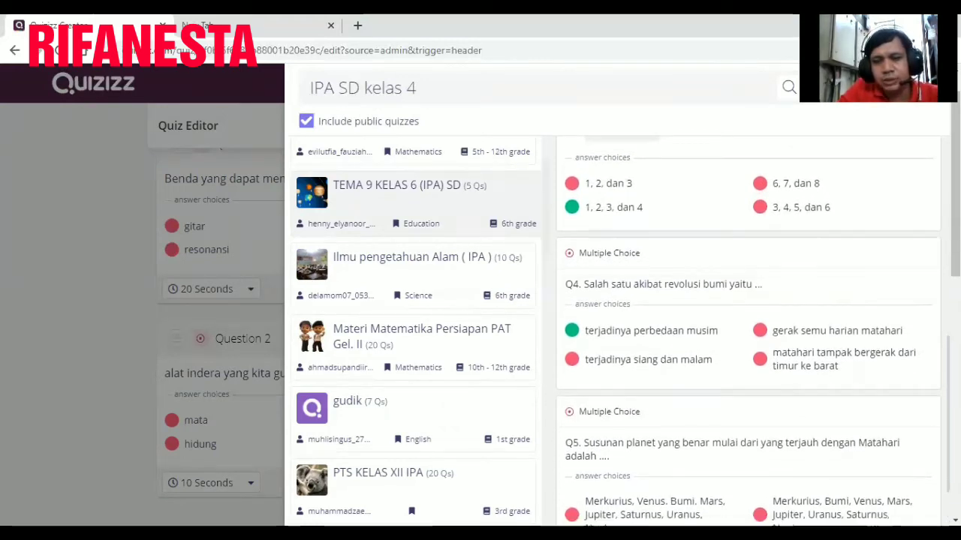
scroll(747, 330, "up", 4)
scroll(748, 330, "up", 5)
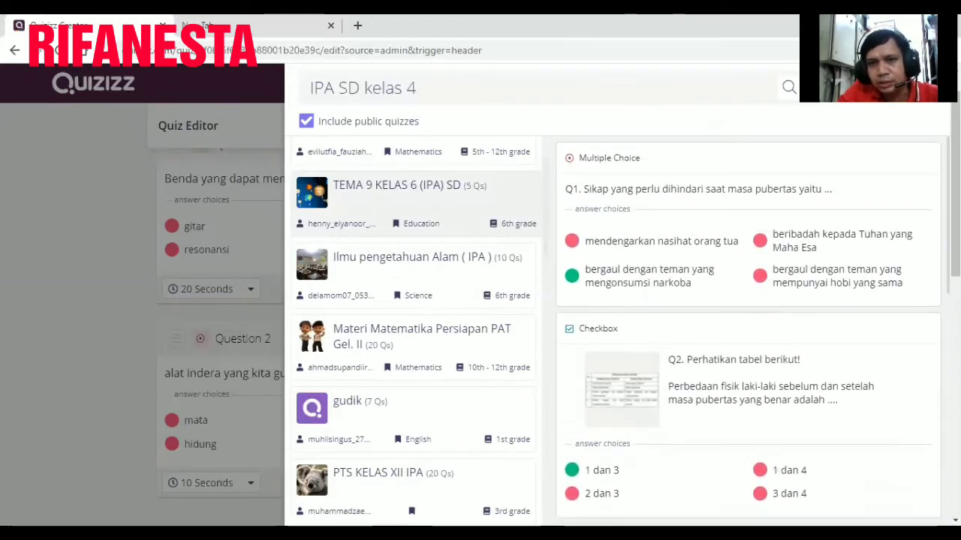
- Add the question "Salah satu akibat revolusi bumi yaitu ..." from the previewed quiz and return to the quiz editor
scroll(747, 330, "down", 4)
scroll(748, 330, "down", 3)
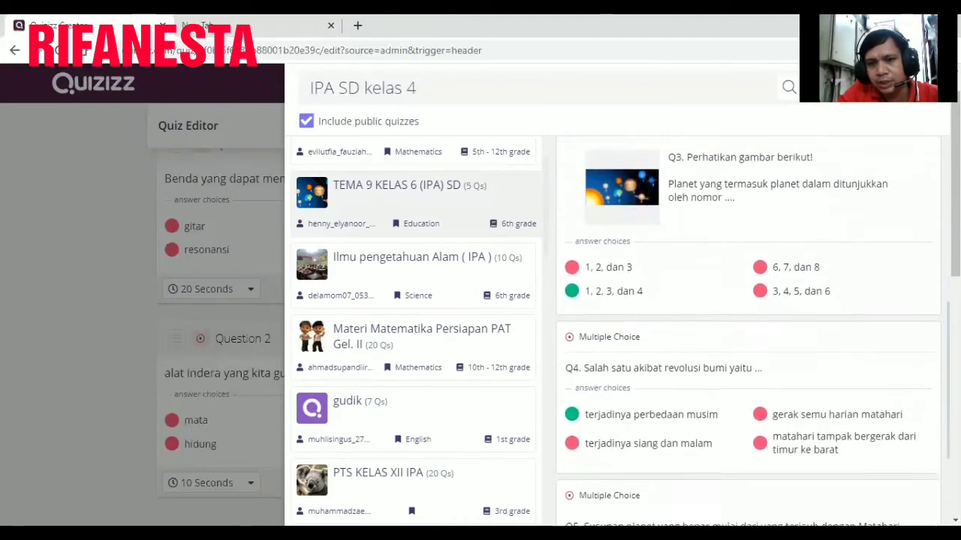
scroll(728, 412, "down", 1)
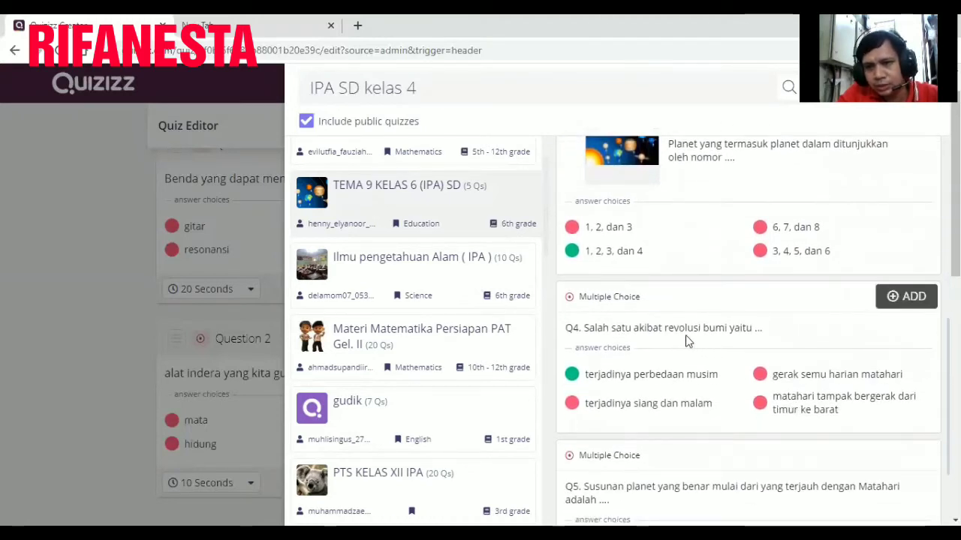
left_click(893, 298)
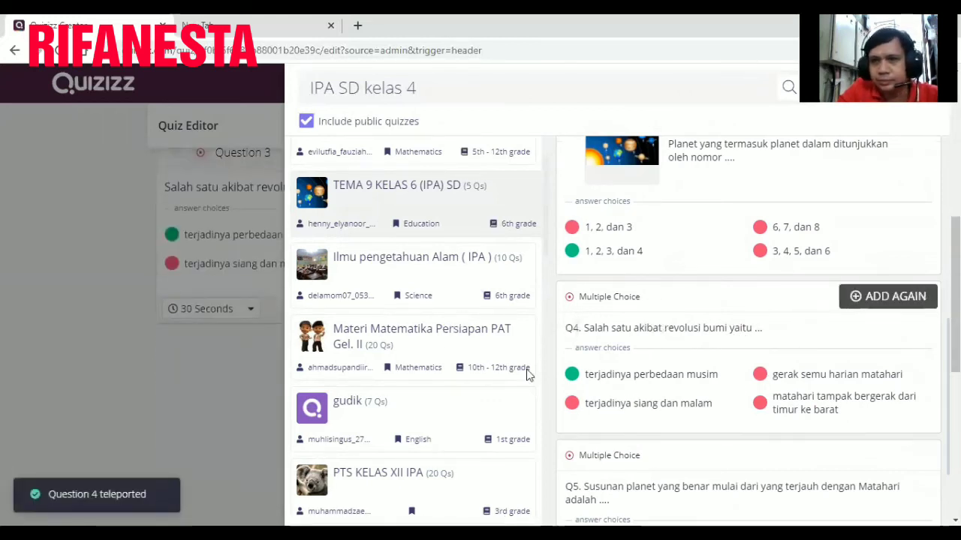
left_click(246, 373)
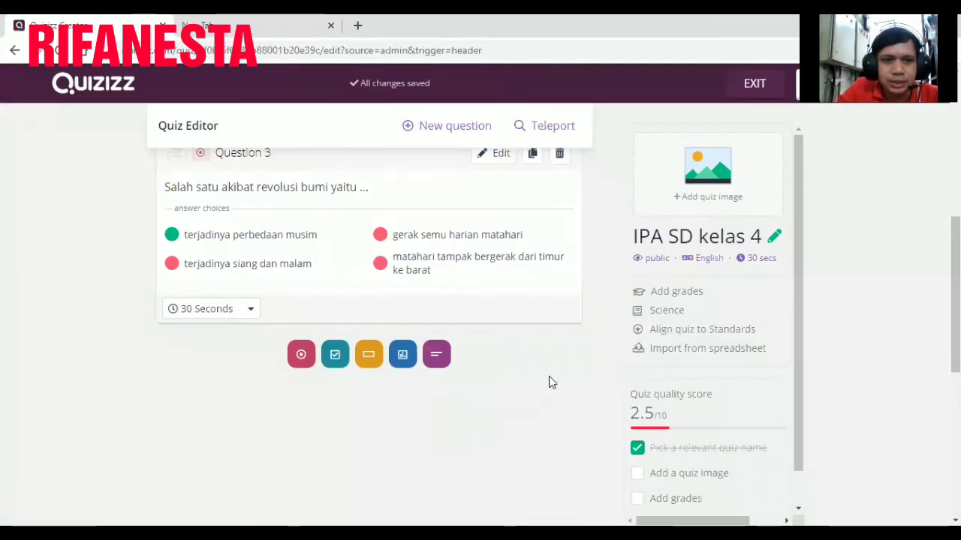
scroll(548, 376, "up", 2)
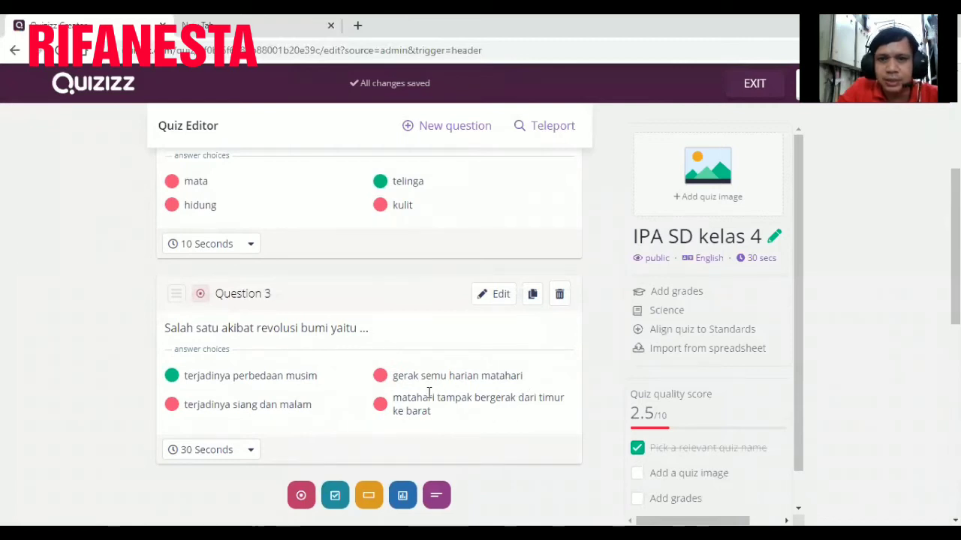
scroll(514, 394, "down", 2)
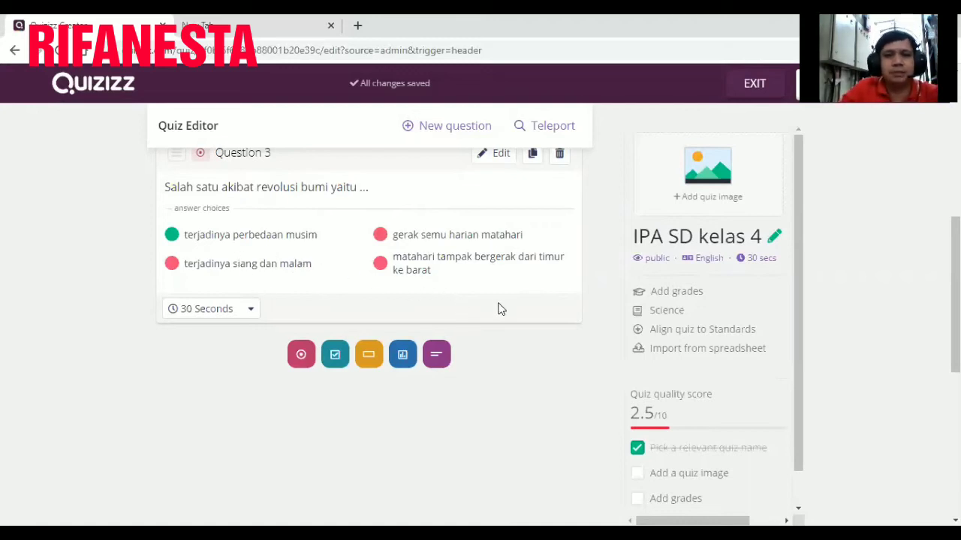
scroll(330, 292, "up", 1)
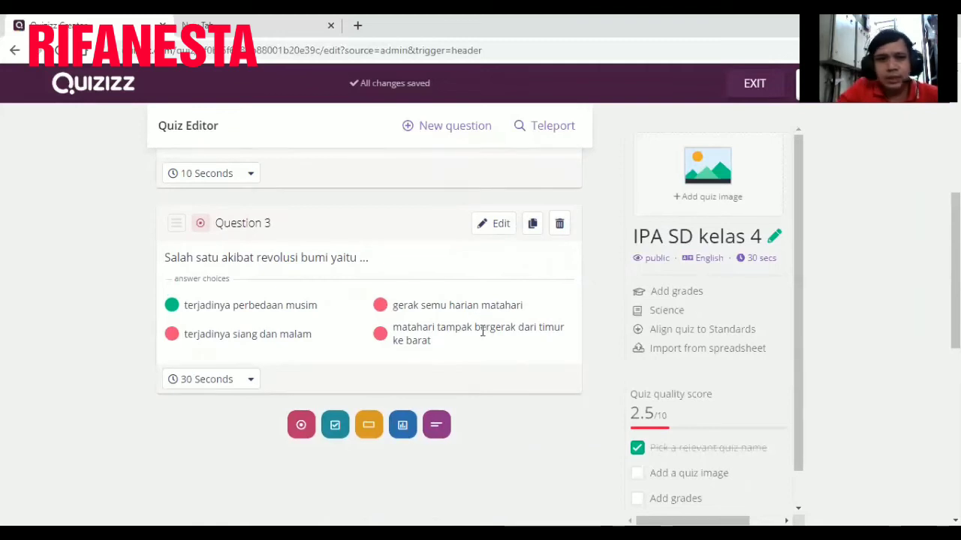
scroll(494, 334, "up", 1)
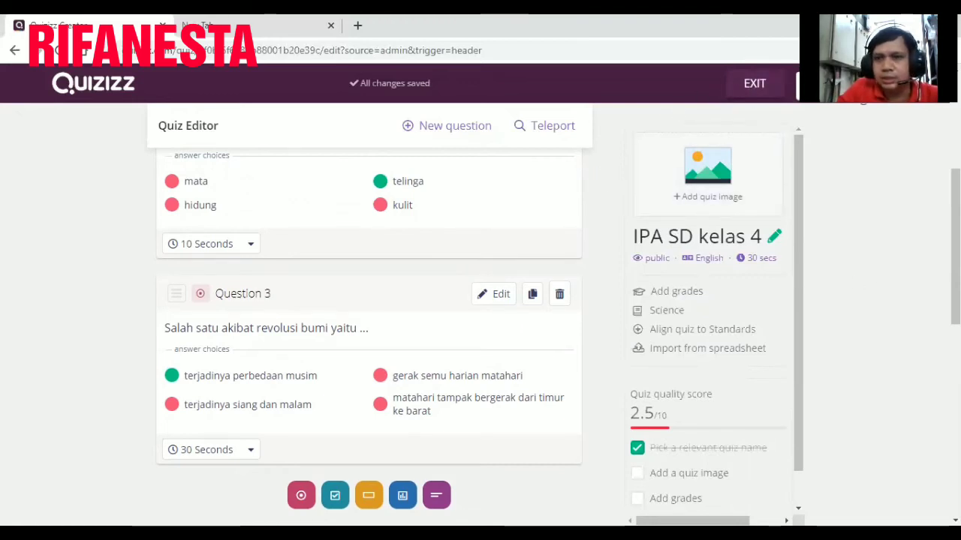
- Finish editing the quiz and set its language to Indonesian in the quiz details
left_click(839, 90)
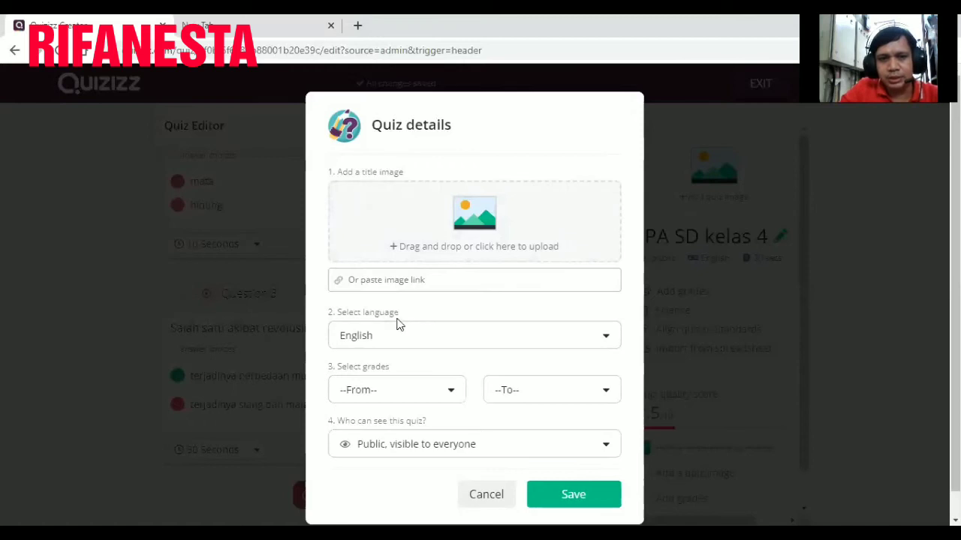
left_click(611, 341)
scroll(548, 412, "down", 7)
scroll(542, 415, "down", 6)
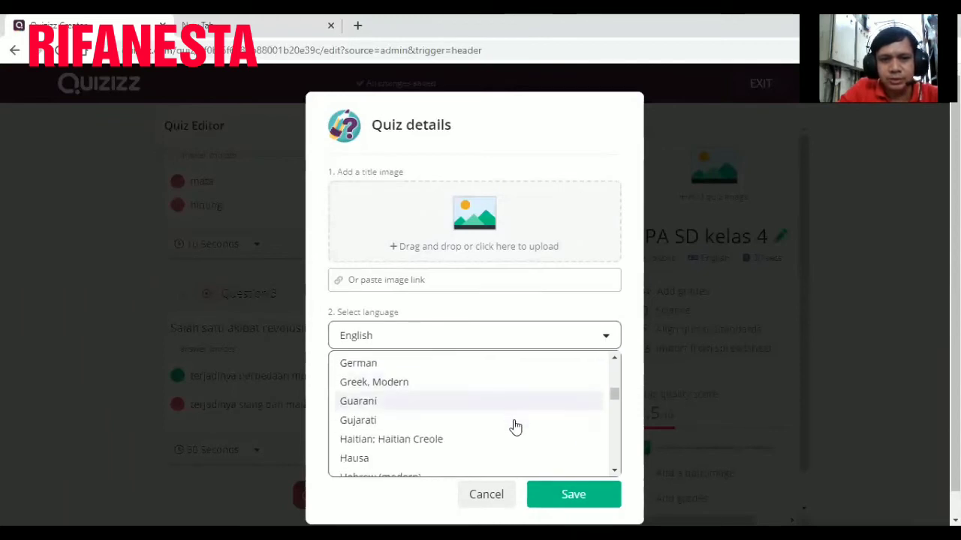
scroll(495, 435, "down", 5)
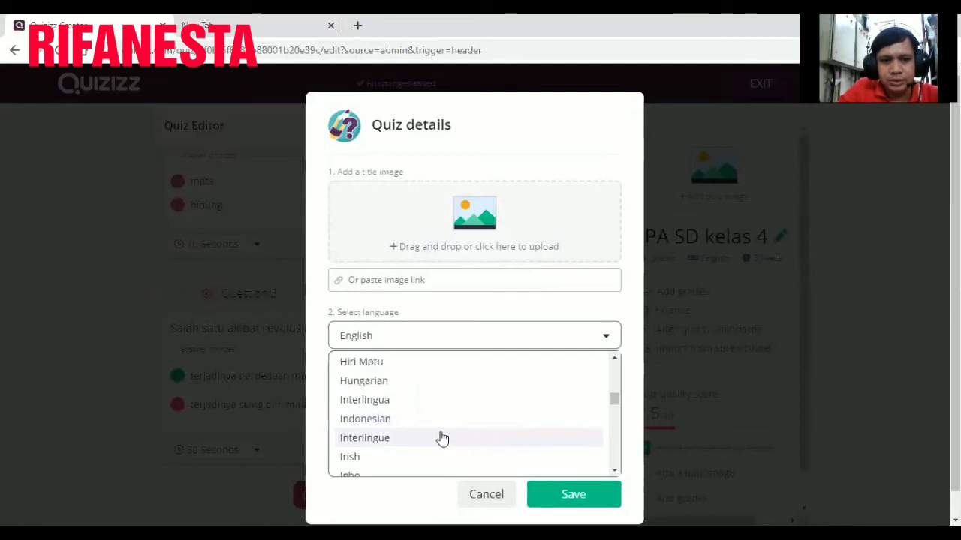
left_click(403, 419)
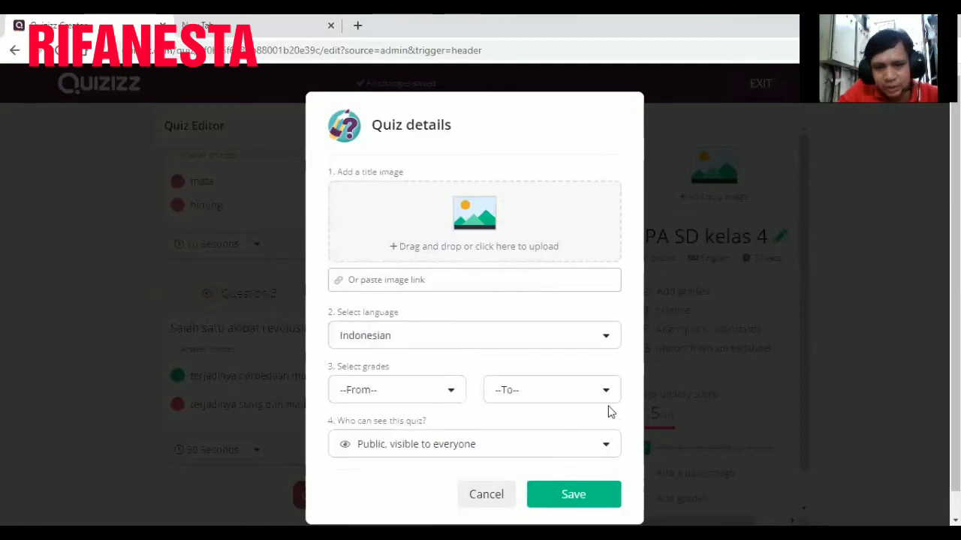
- Set the quiz's grade range from 4th to 4th and save the quiz details
left_click(453, 397)
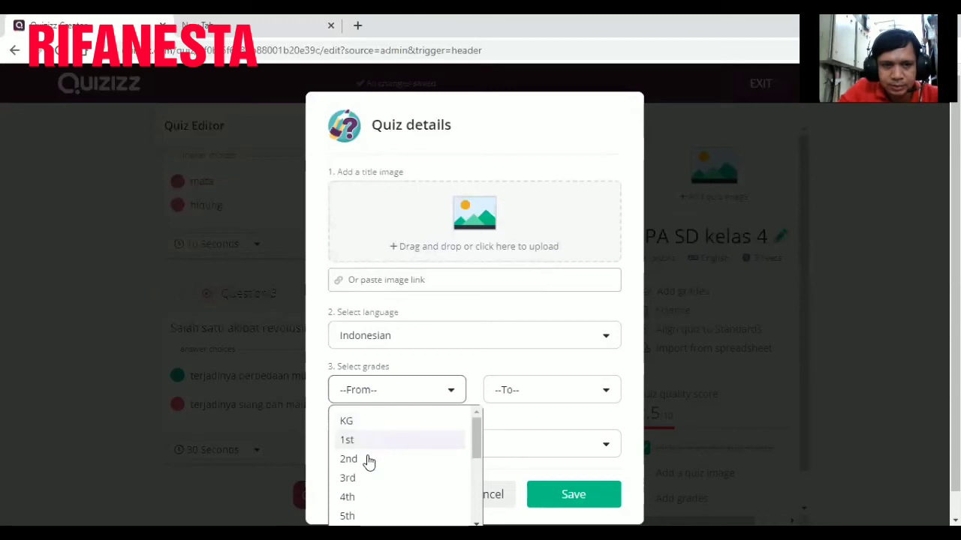
left_click(365, 498)
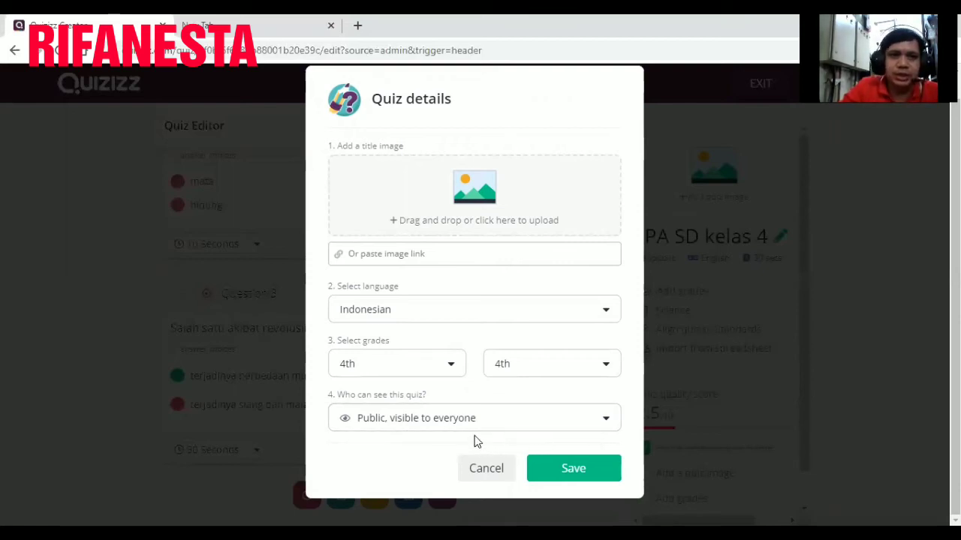
left_click(573, 473)
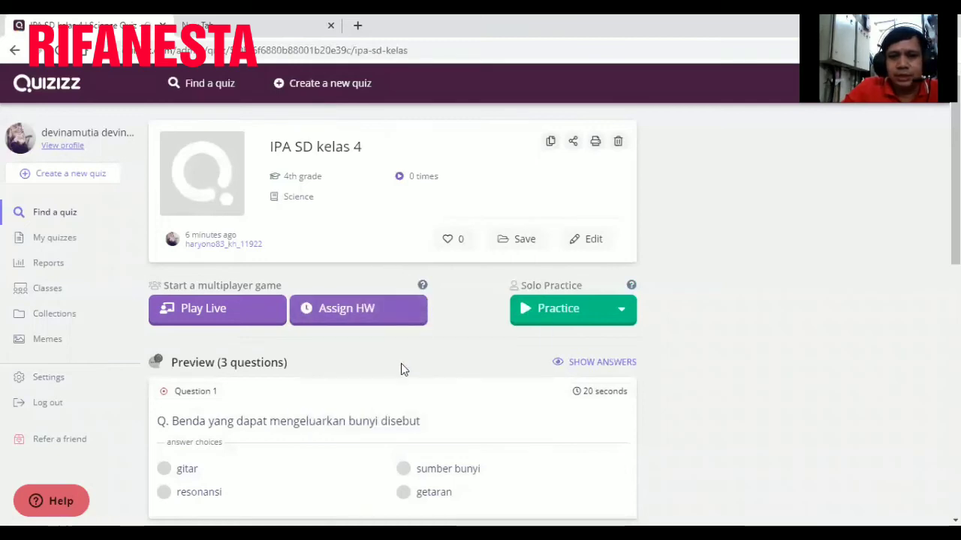
- Start setting up a live game of "IPA SD kelas 4", trying the Test mode and settling on the Classic game mode
left_click(227, 320)
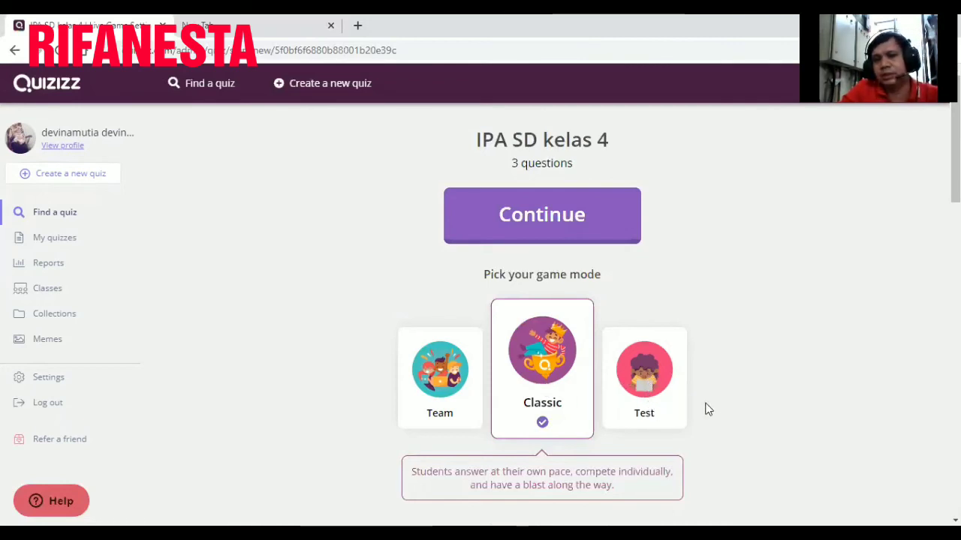
scroll(705, 411, "down", 1)
left_click(644, 339)
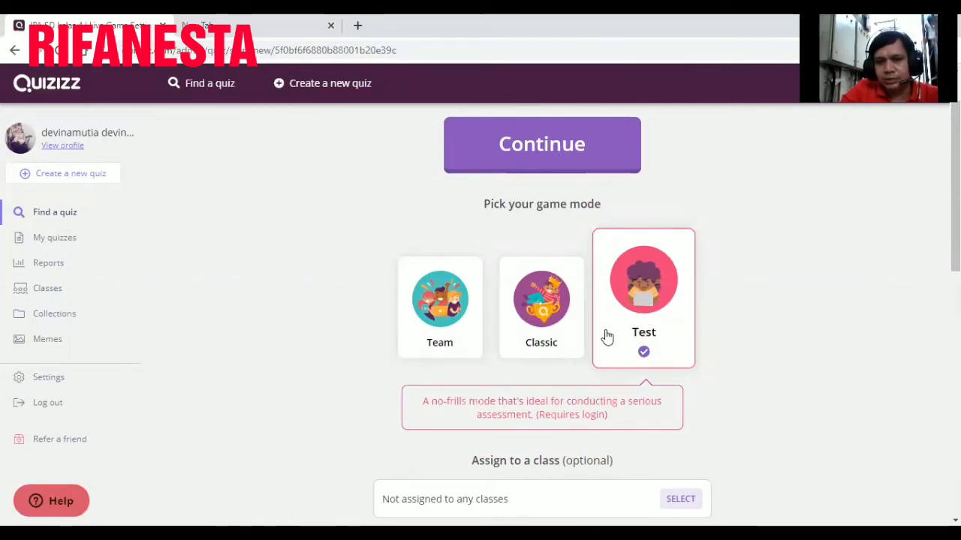
left_click(546, 311)
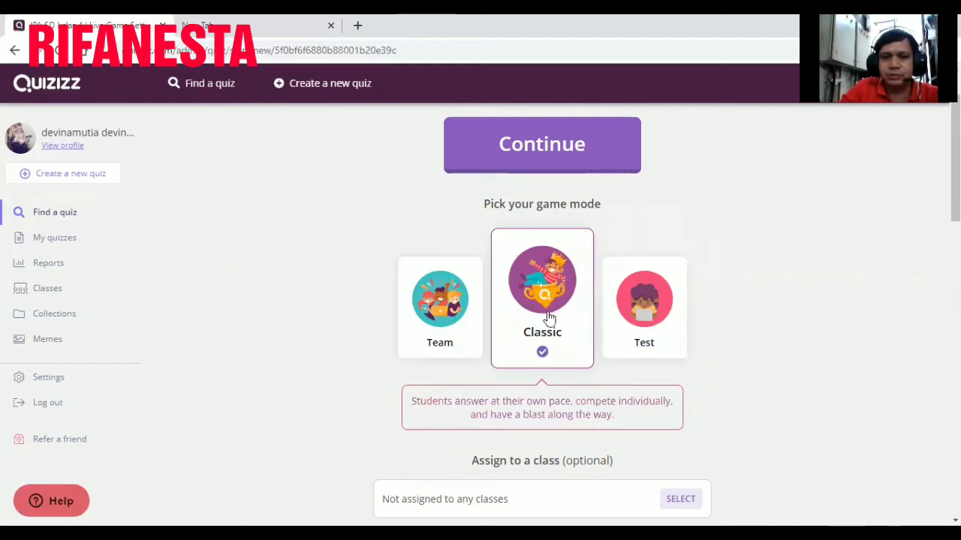
scroll(536, 305, "down", 2)
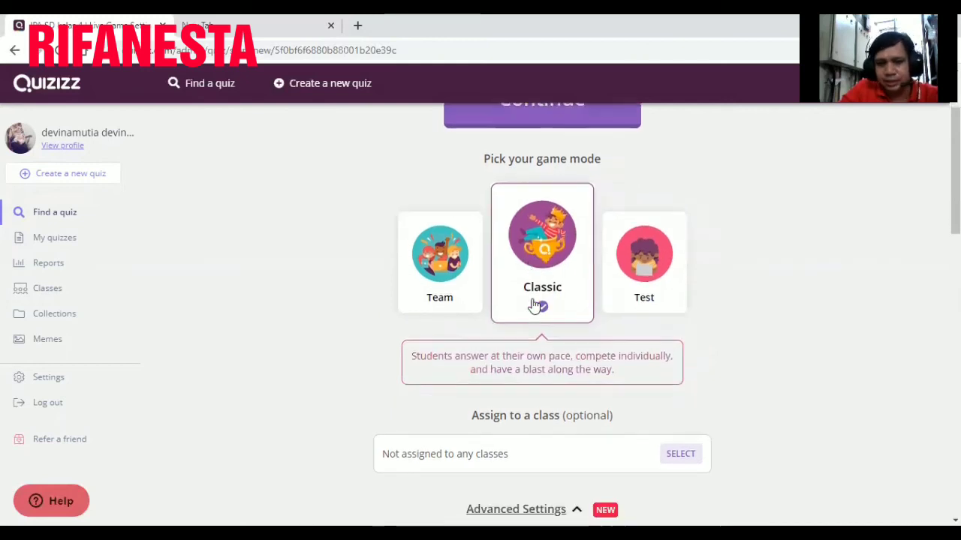
- Review the advanced settings of the Classic game, keep them as they are, and open the live game's lobby
scroll(584, 307, "down", 2)
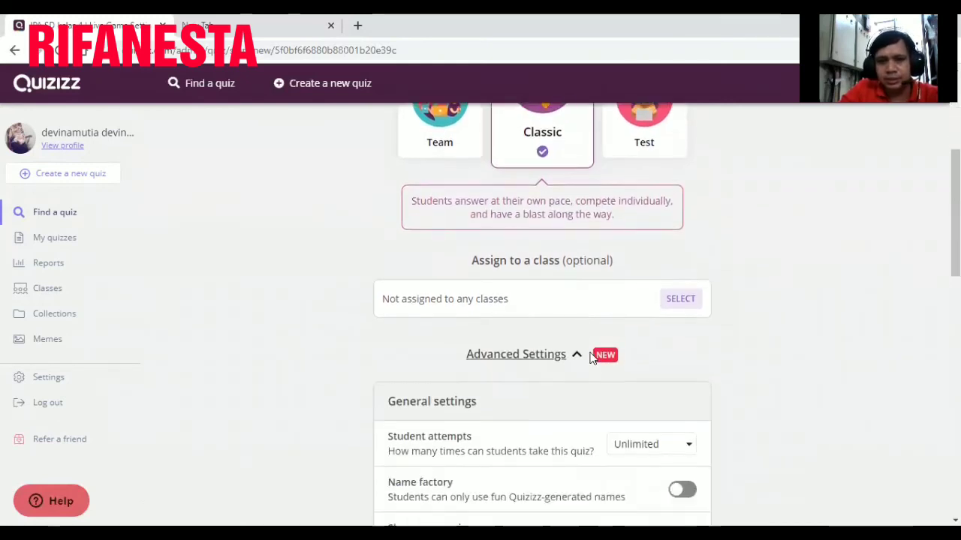
scroll(563, 415, "down", 2)
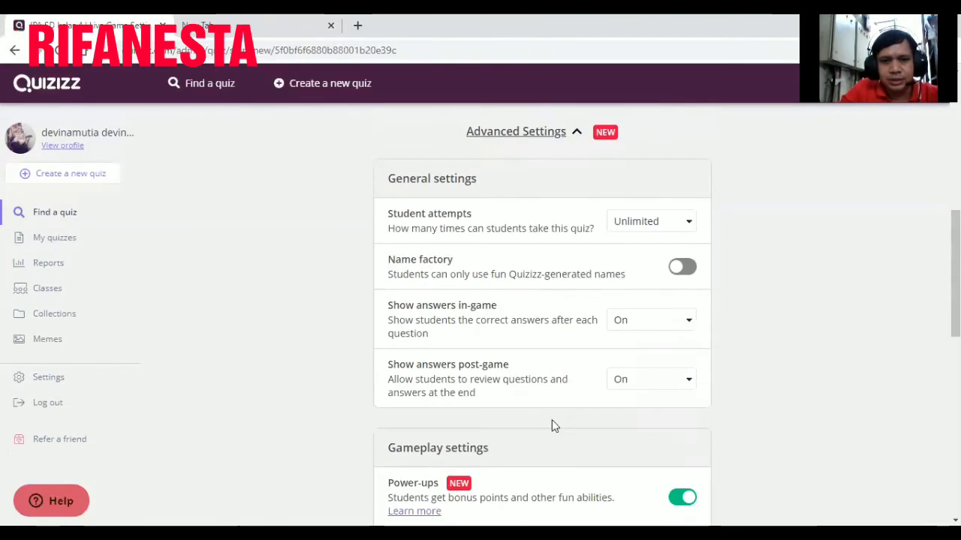
scroll(536, 433, "down", 3)
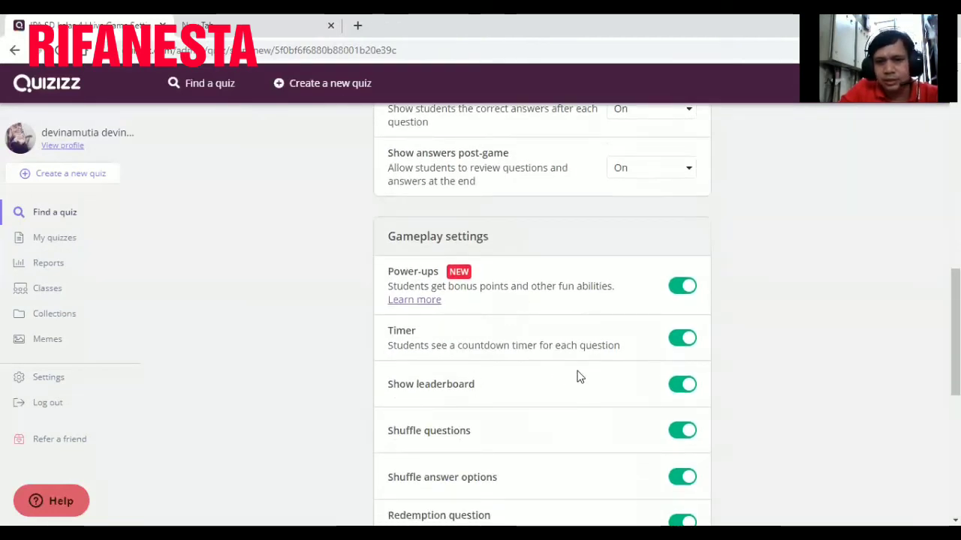
scroll(562, 439, "down", 1)
scroll(560, 441, "down", 3)
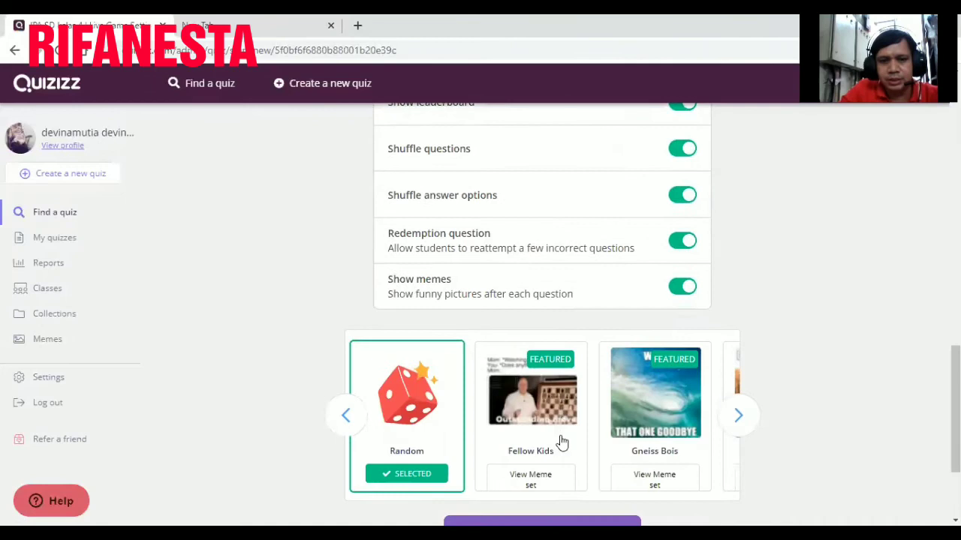
scroll(574, 420, "down", 2)
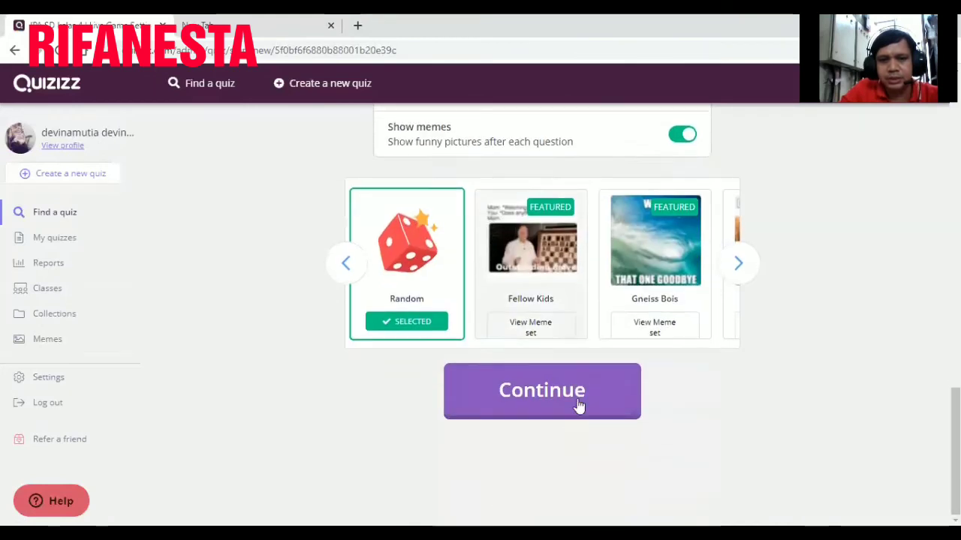
left_click(538, 403)
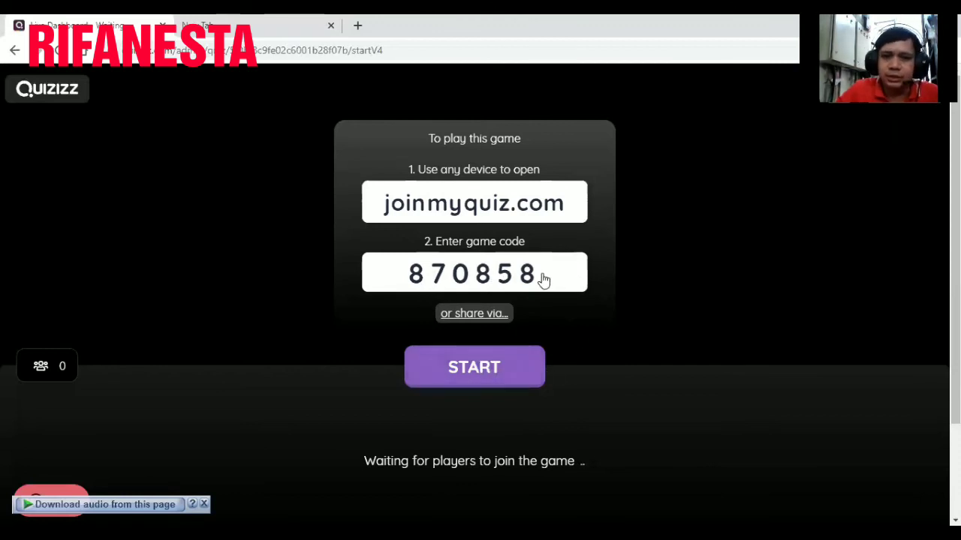
left_click(492, 376)
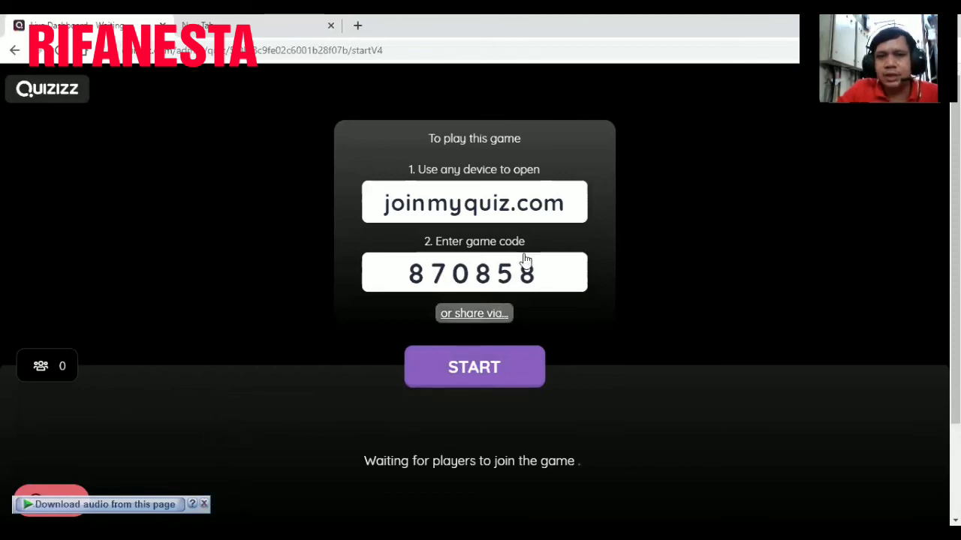
- Search Google for "join my quiz" in the other browser tab and open the Quizizz page for joining a game
left_click(262, 30)
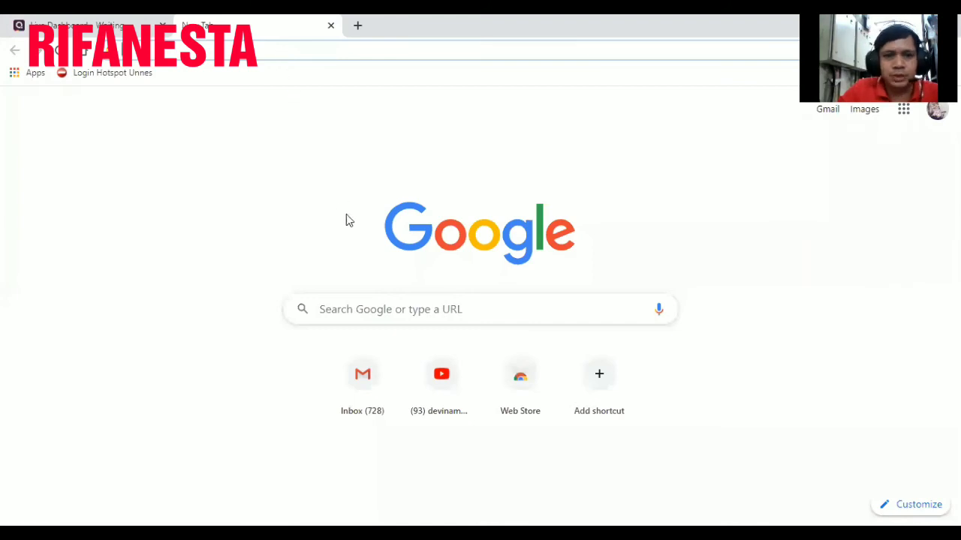
left_click(345, 308)
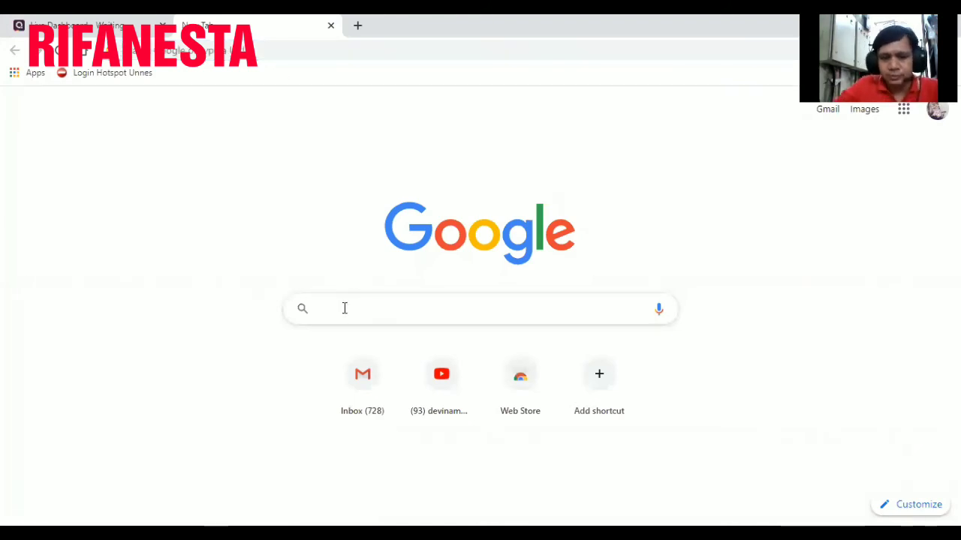
type("join")
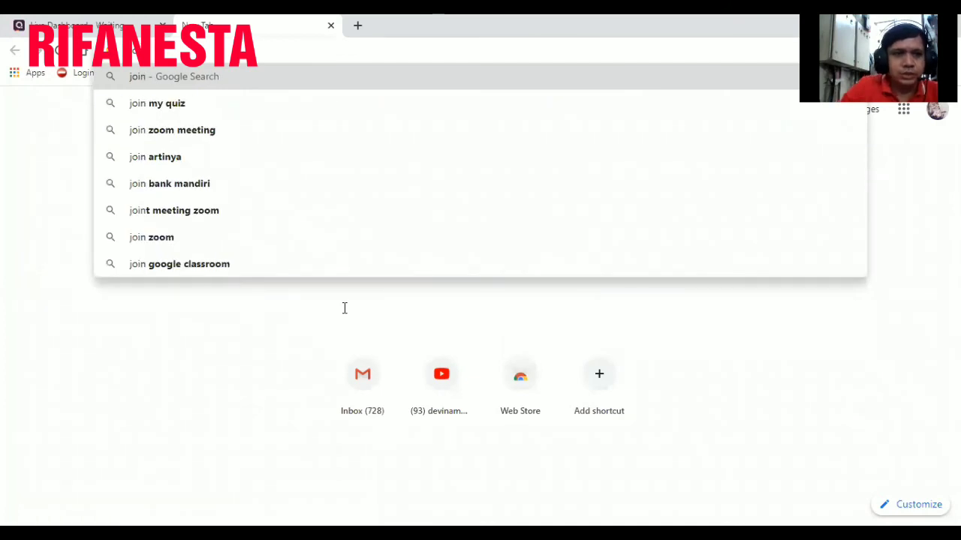
left_click(182, 105)
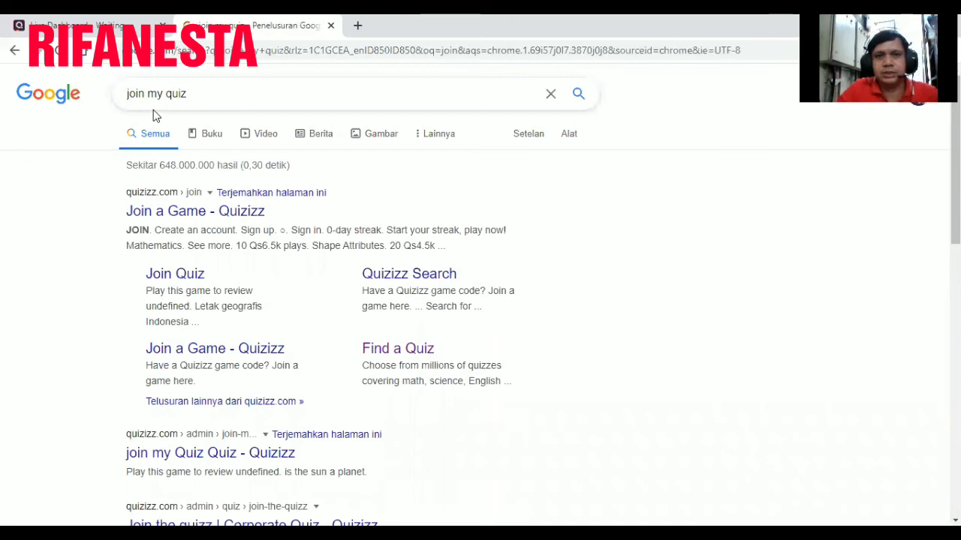
left_click(225, 213)
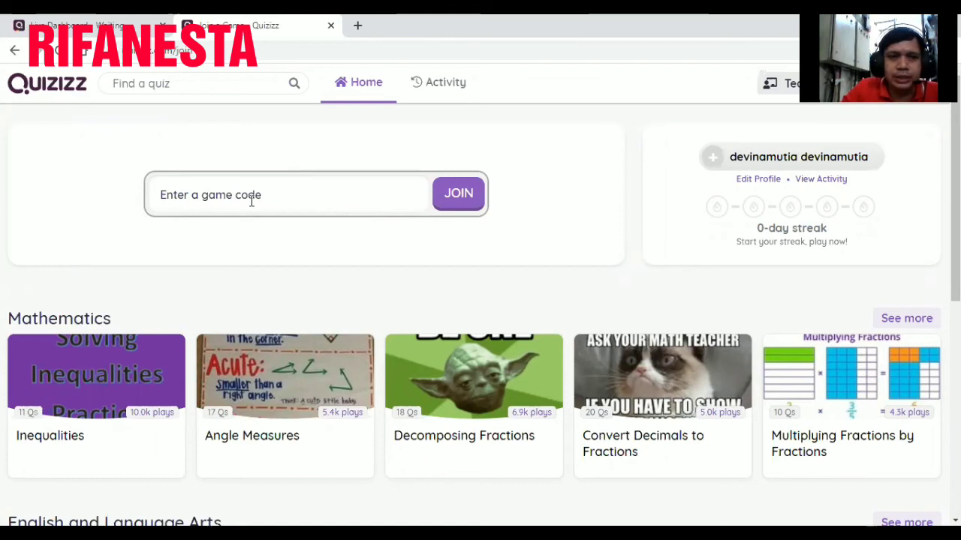
- Join the live game as a player with game code 870858, and start the game from the host lobby
left_click(117, 27)
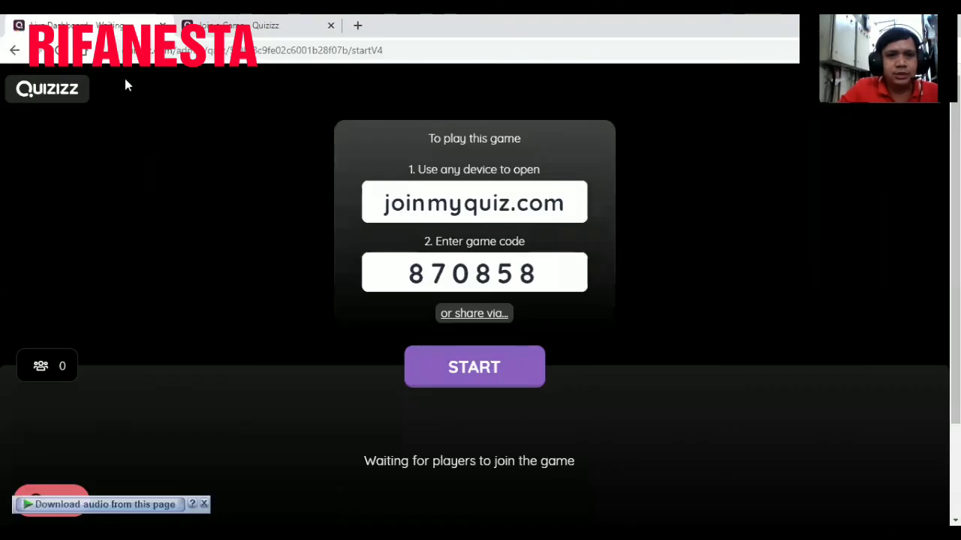
left_click(267, 26)
left_click(292, 190)
type("870858")
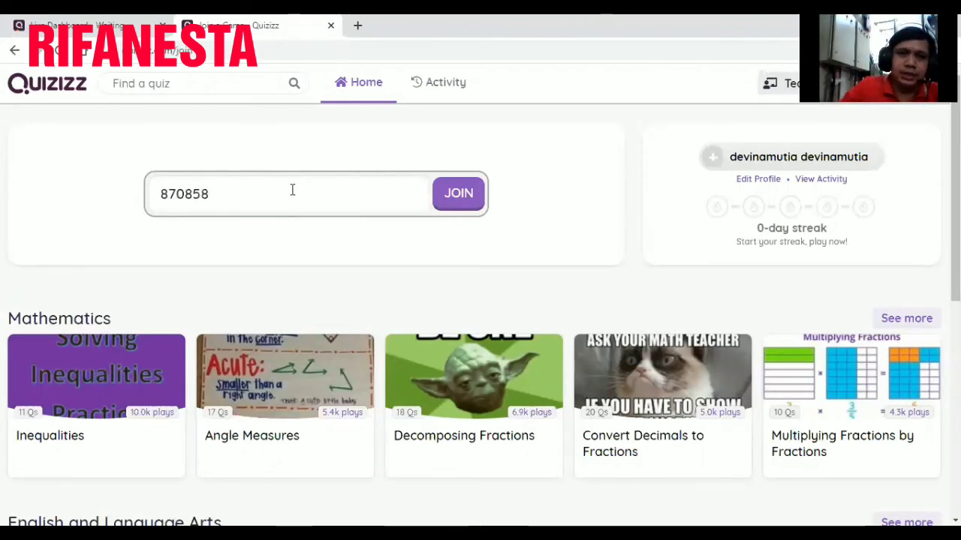
left_click(463, 196)
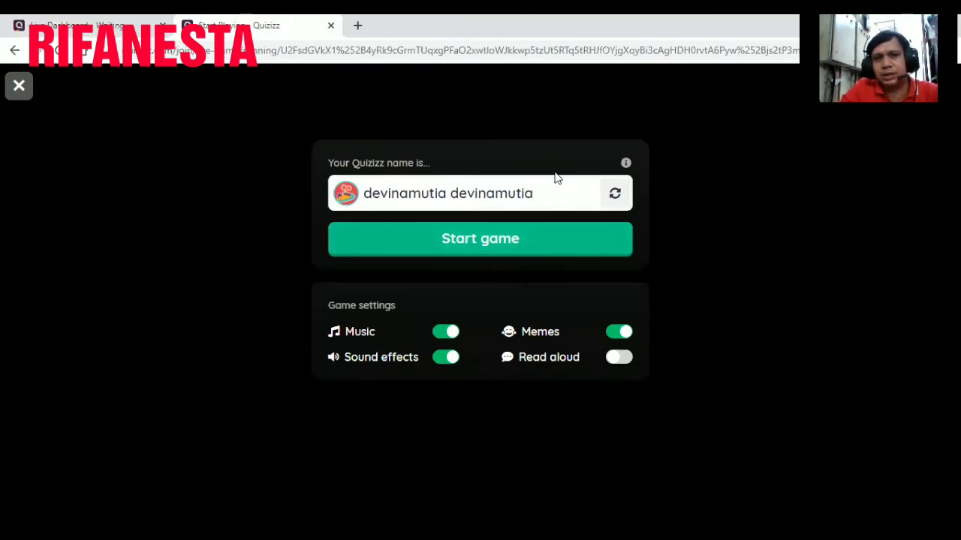
left_click(503, 251)
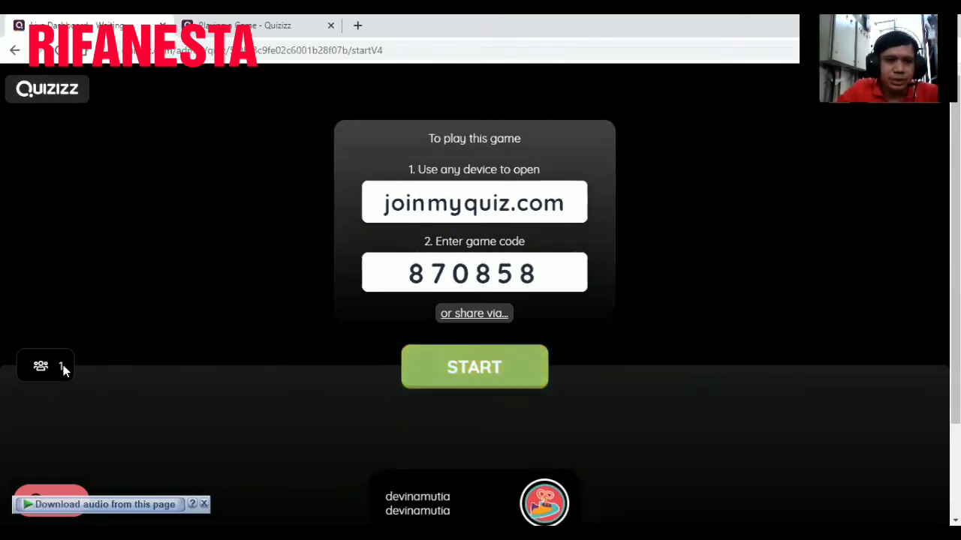
left_click(477, 378)
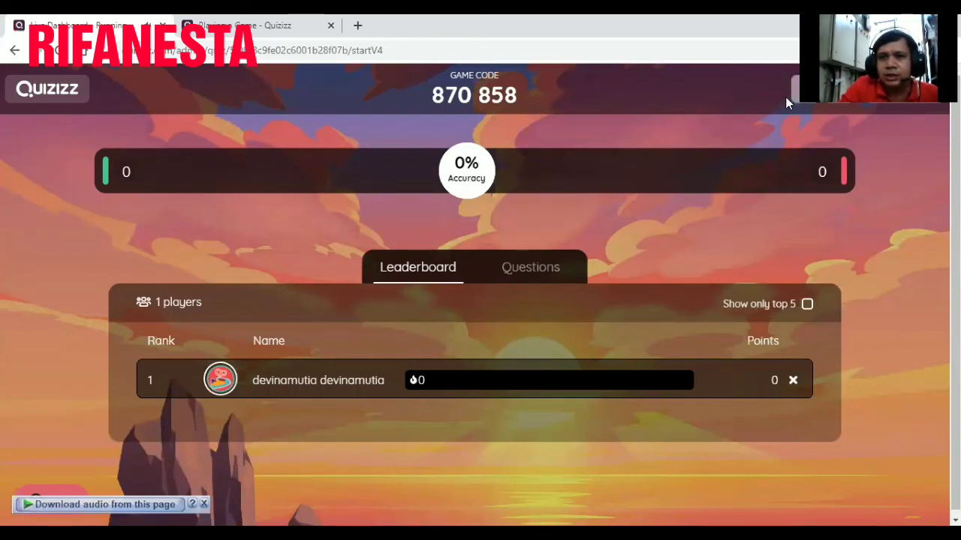
- Answer the questions as the player with "telinga", "gerak semu harian matahari" and "sumber bunyi", and the redemption question with "terjadinya perbedaan musim"
left_click(285, 27)
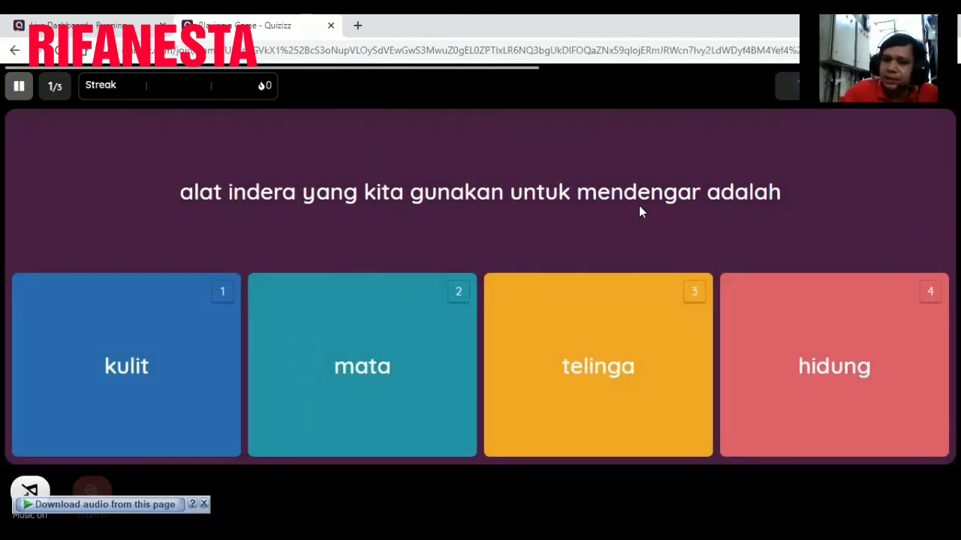
left_click(592, 378)
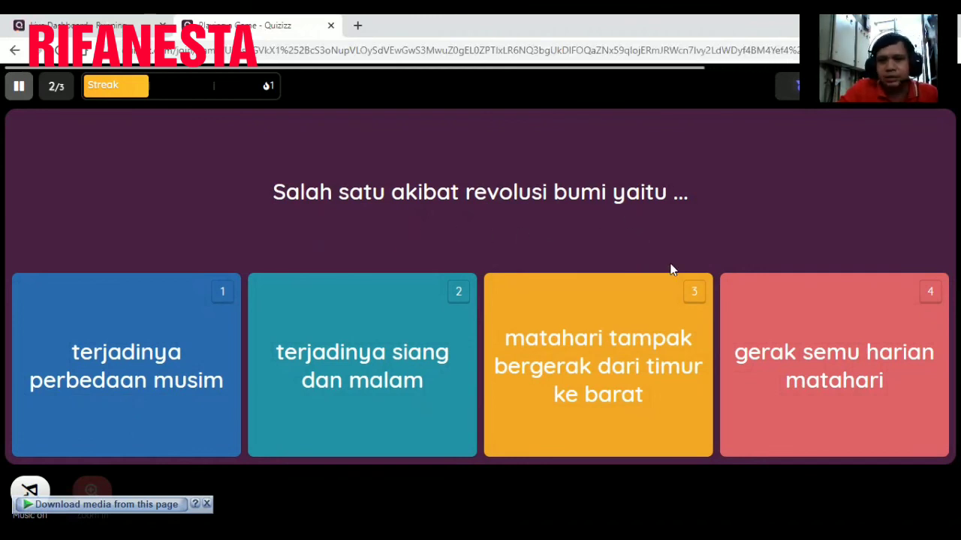
left_click(825, 368)
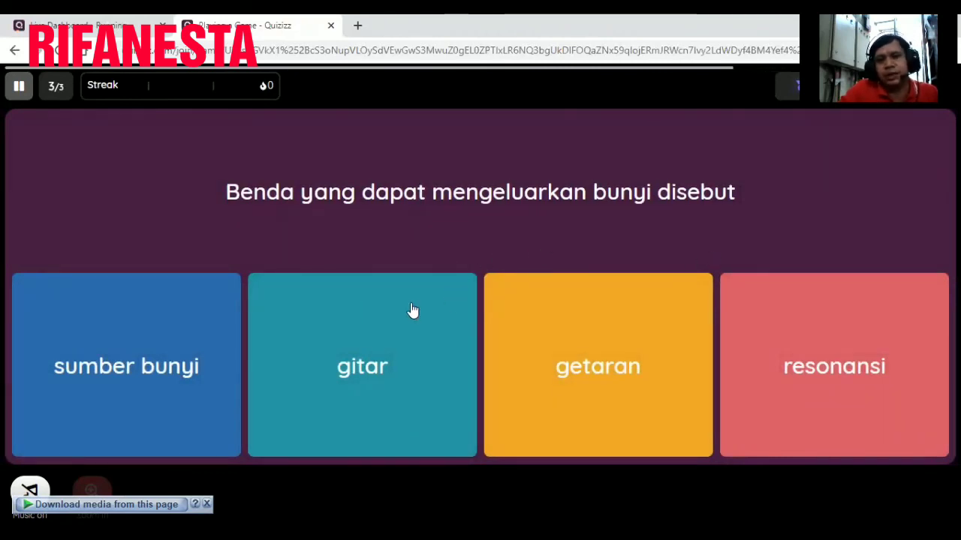
left_click(190, 389)
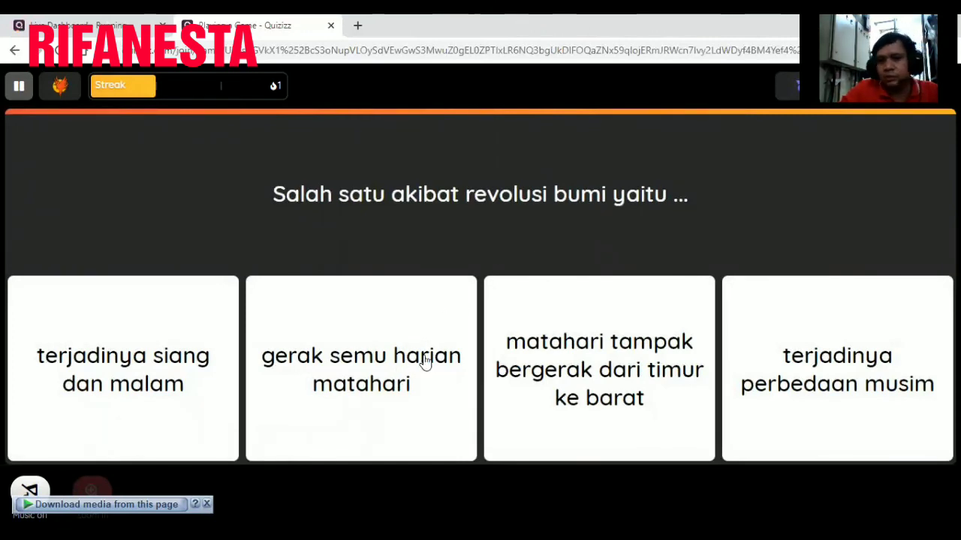
left_click(857, 376)
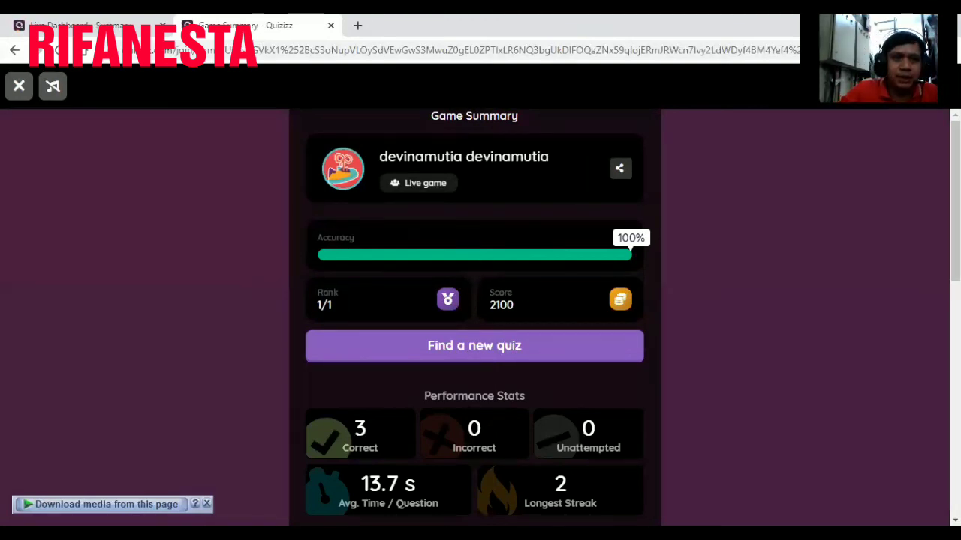
- Examine the game highlights and the player's per-question results on the host's live dashboard
left_click(83, 24)
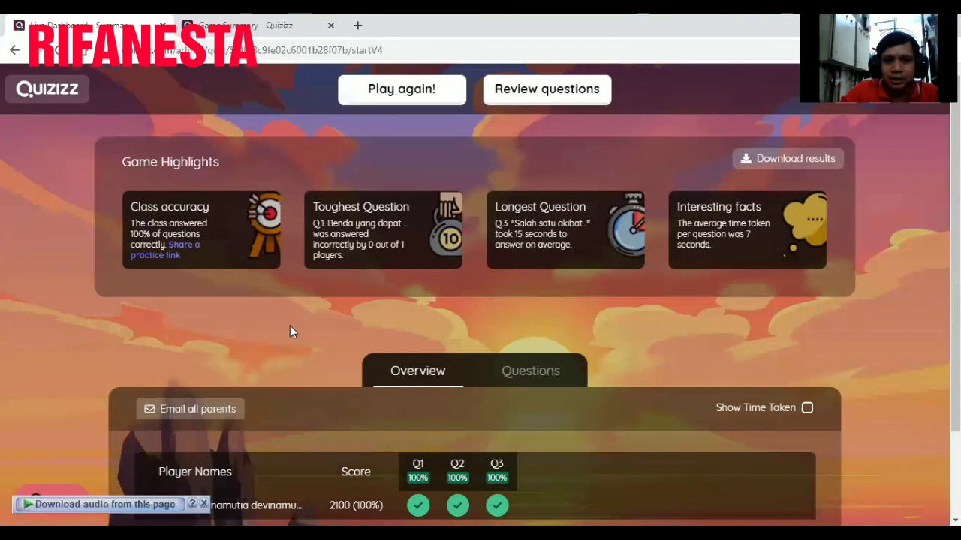
scroll(536, 365, "down", 2)
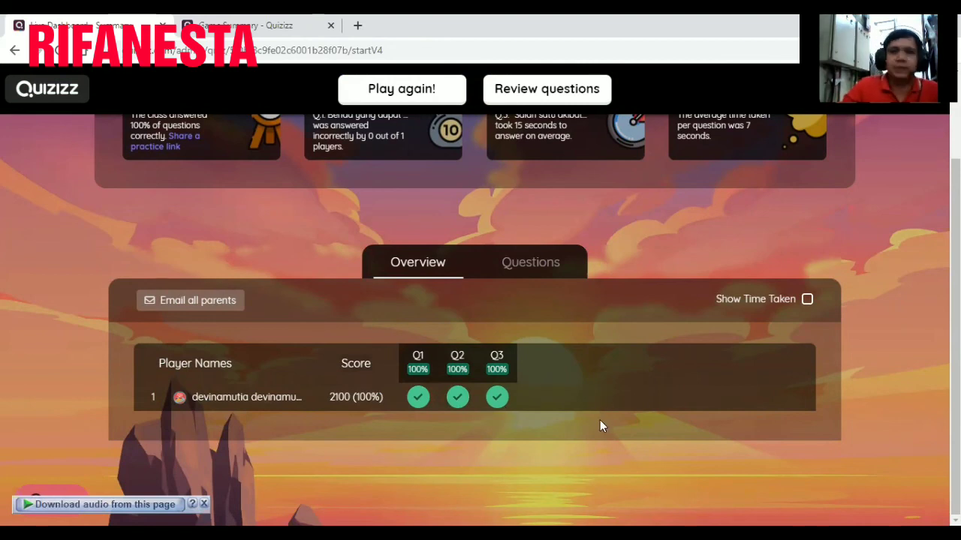
scroll(588, 423, "up", 1)
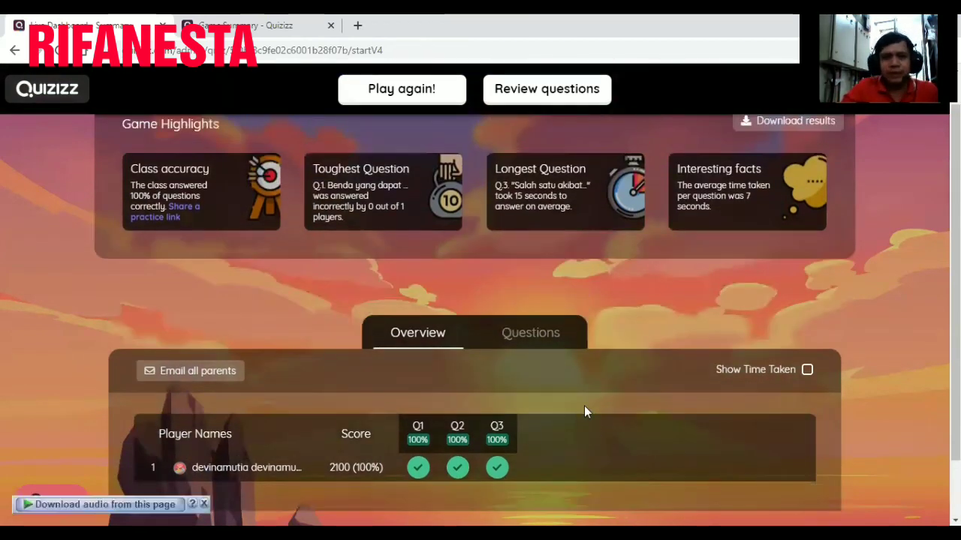